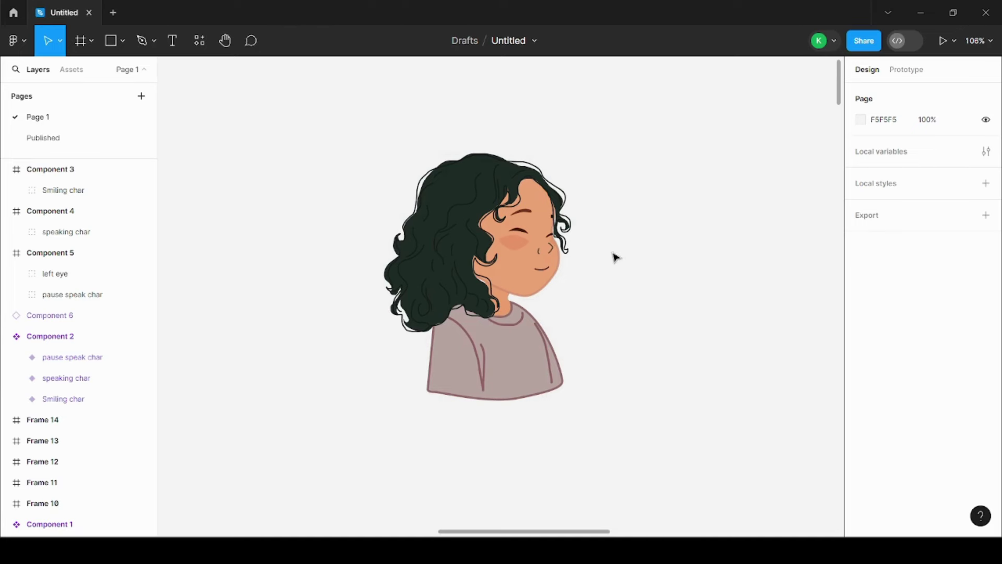
Select the Component 6 character instance, currently showing the Smiling char variant
click(566, 258)
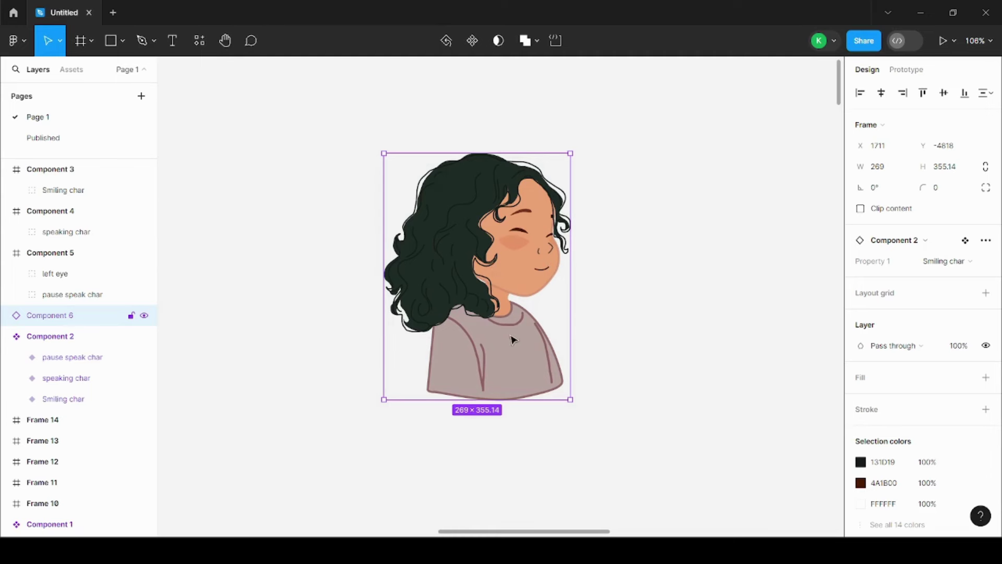
Switch Component 6's Property 1 to pause speak char, then speaking char, then back to Smiling char
click(964, 262)
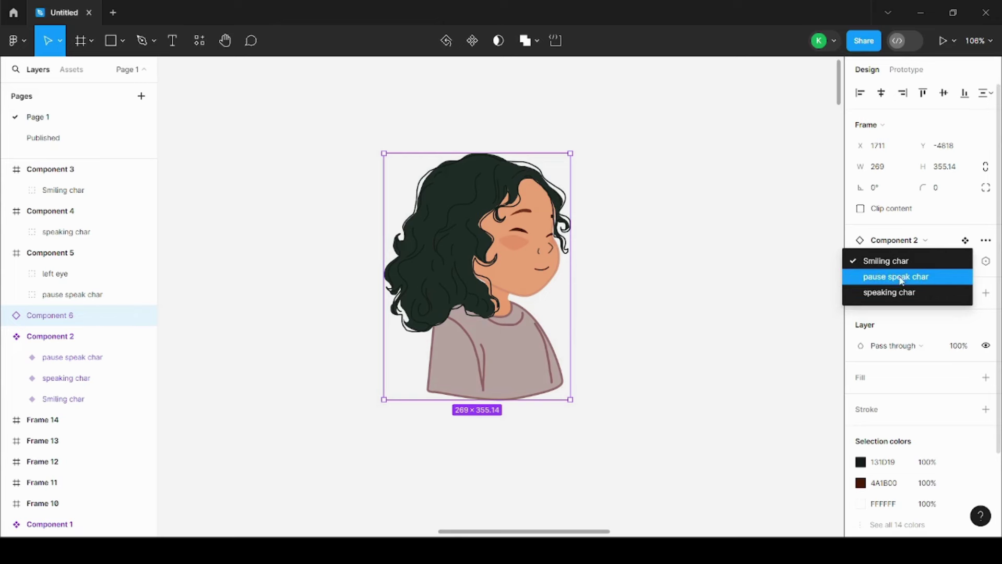
click(939, 282)
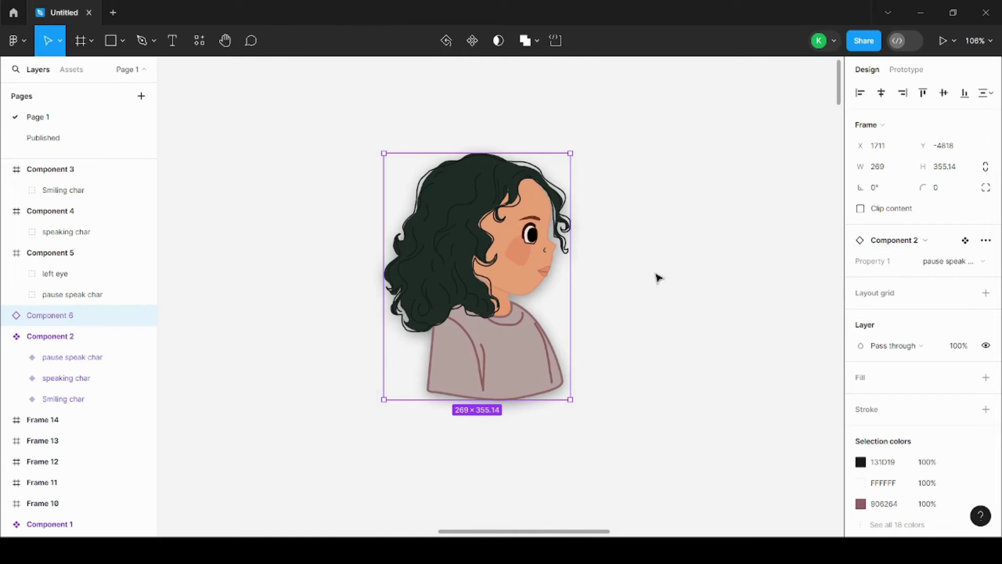
click(961, 265)
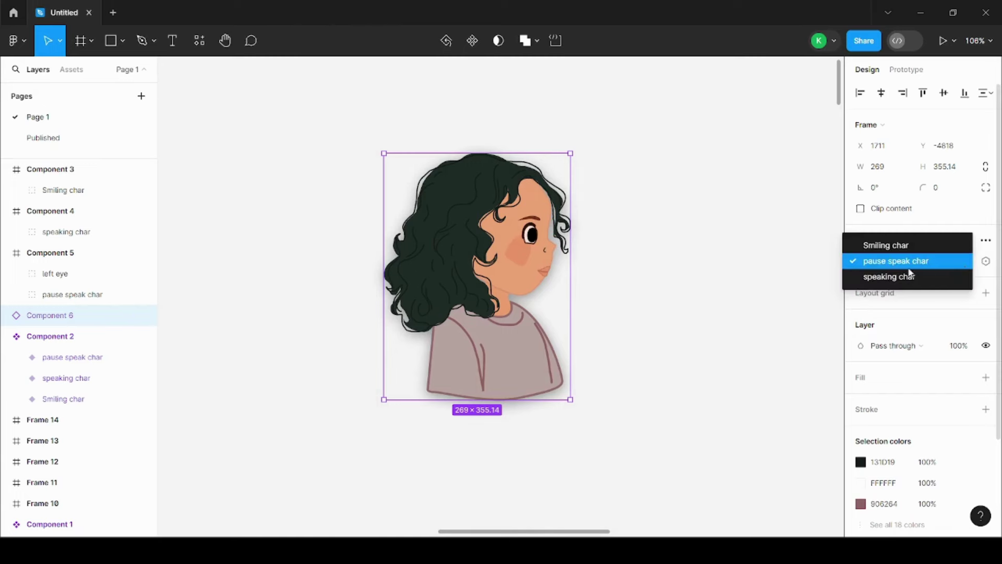
click(922, 277)
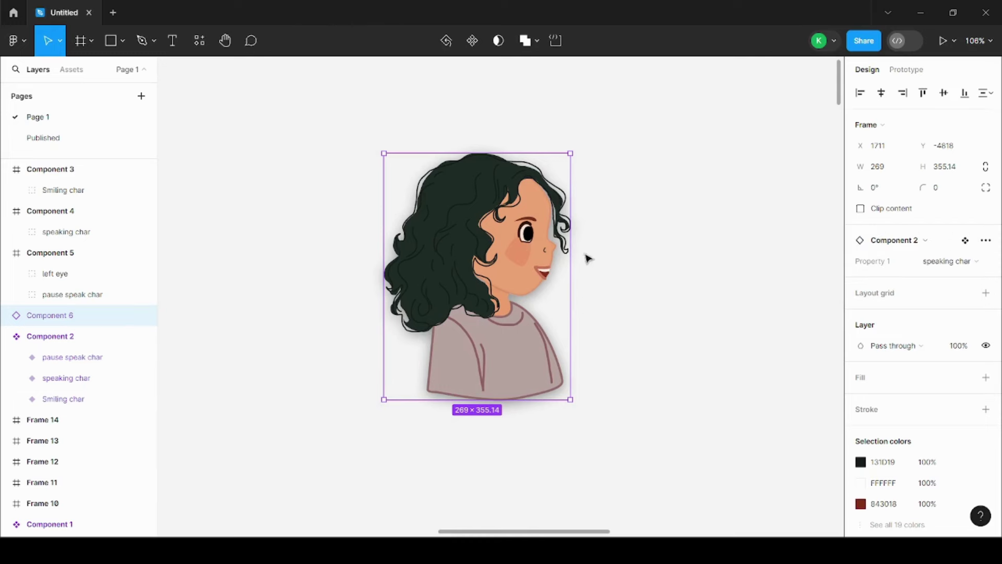
click(947, 261)
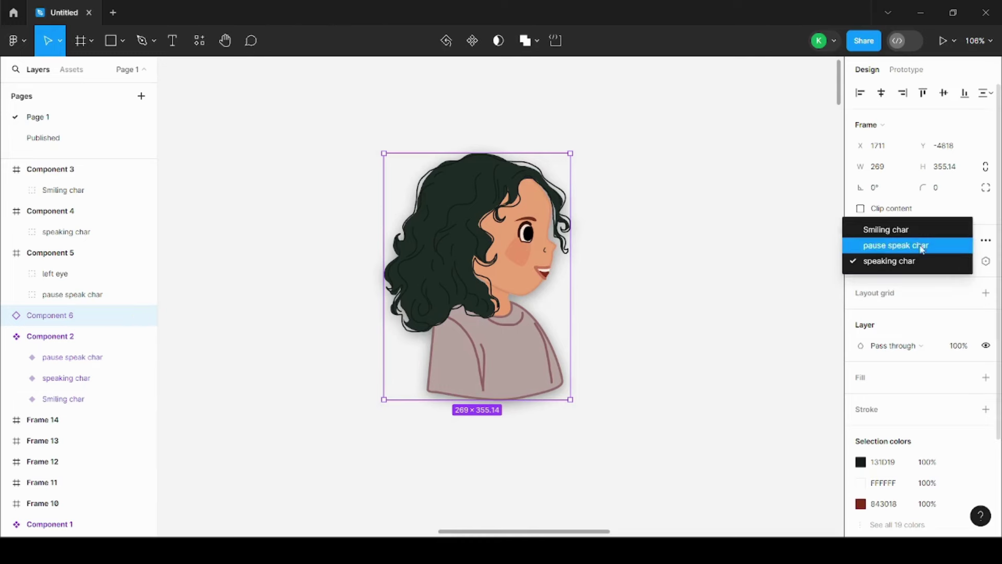
click(918, 227)
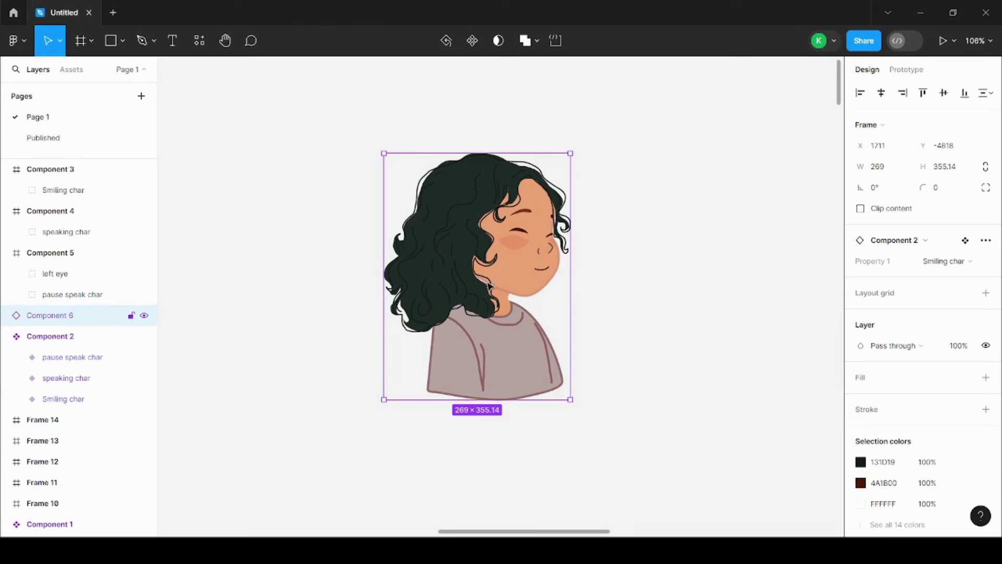
Move the character frame left and then back, slightly higher than its original spot
click(965, 263)
click(568, 273)
drag(523, 261, 393, 258)
click(725, 87)
drag(347, 232, 450, 214)
click(622, 235)
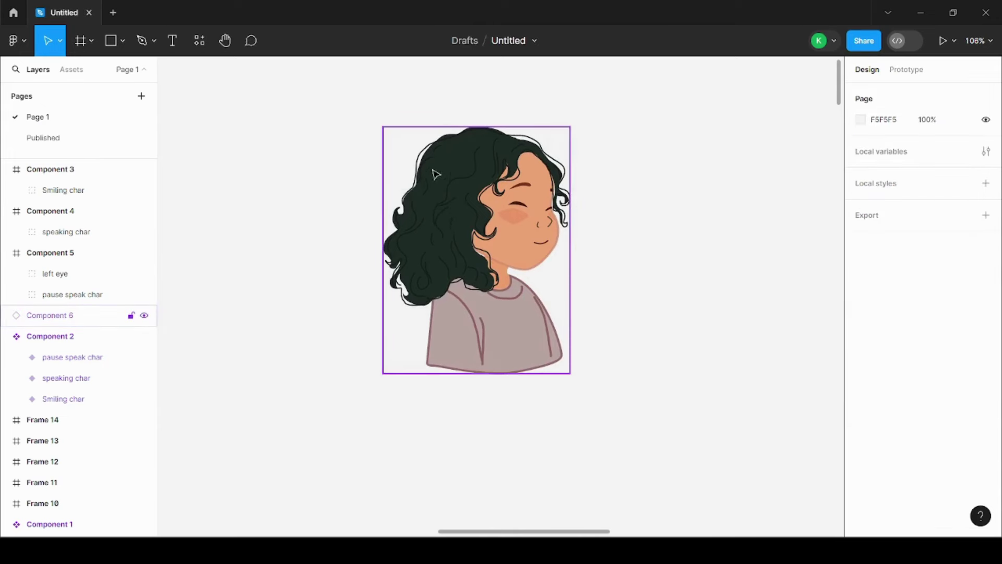
click(471, 280)
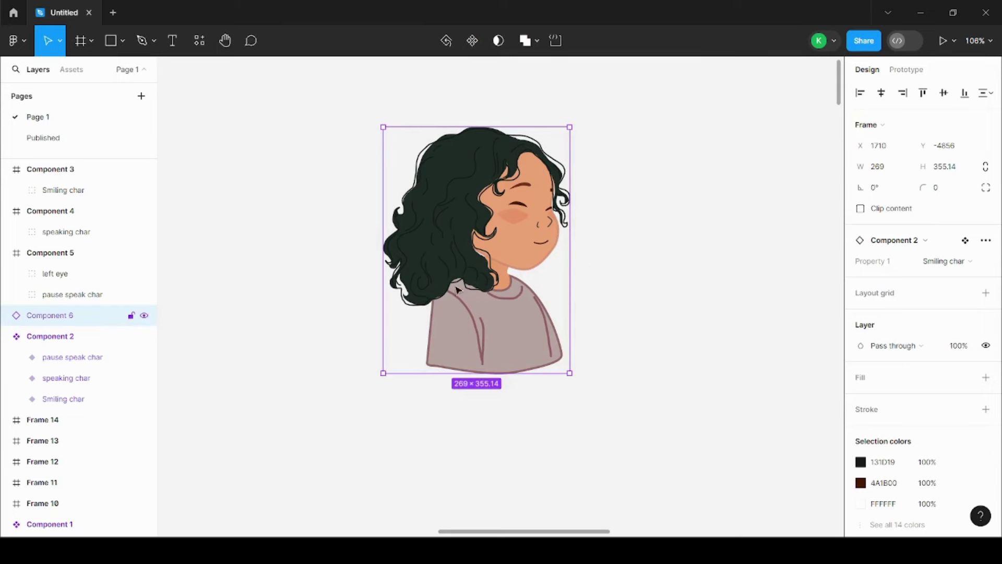
drag(296, 333, 588, 335)
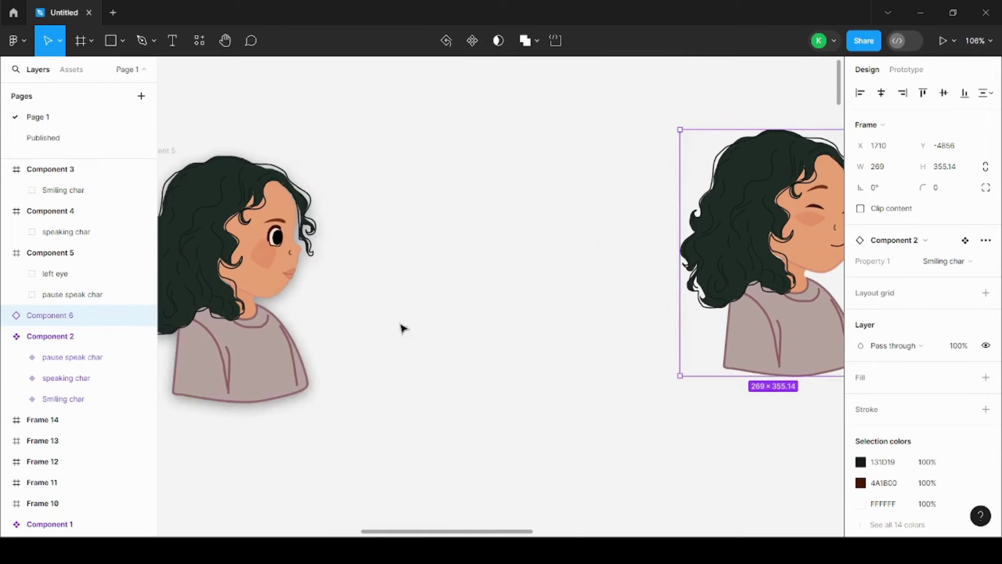
scroll(402, 329, left, 10)
drag(328, 311, 469, 313)
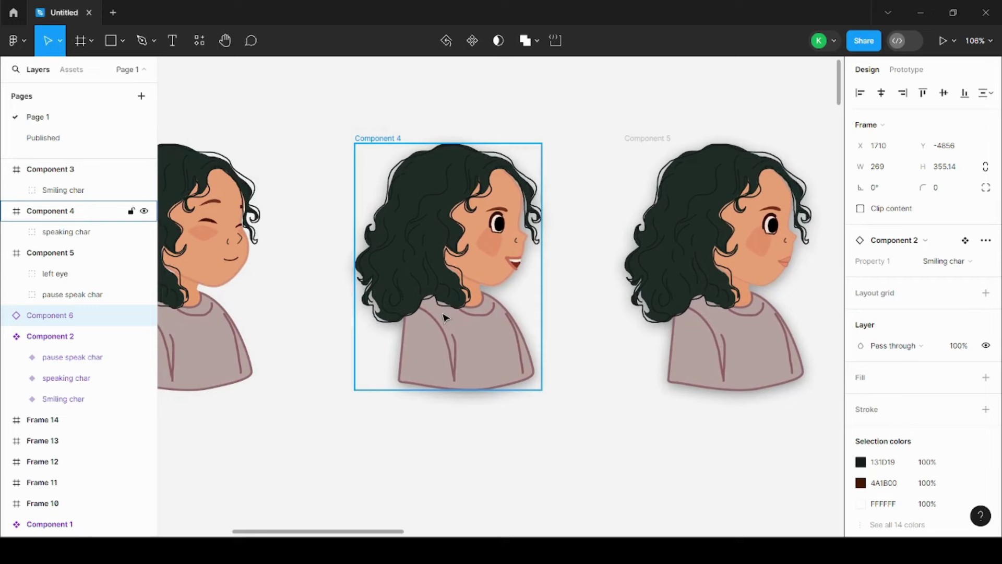
scroll(595, 266, down, 3)
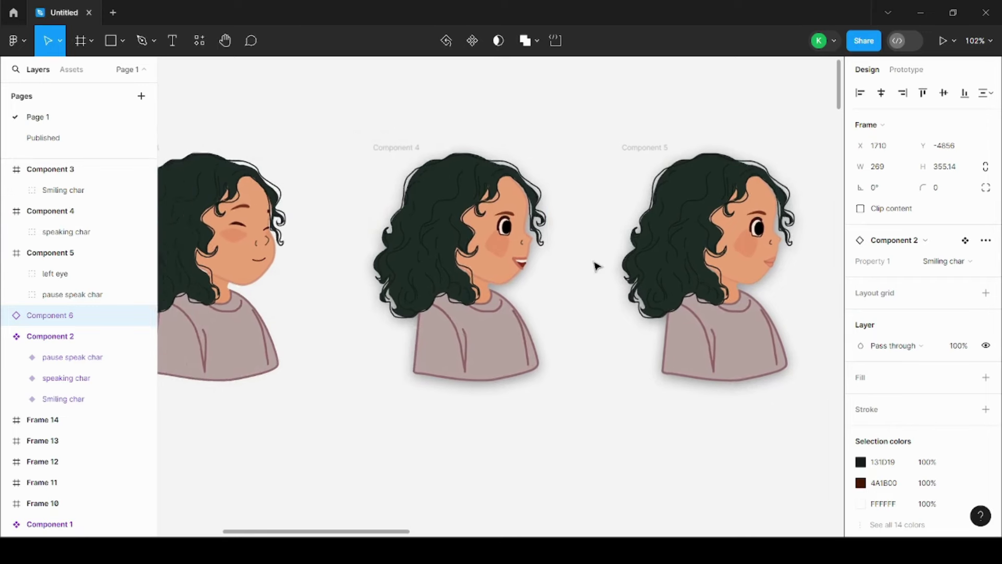
scroll(578, 265, down, 2)
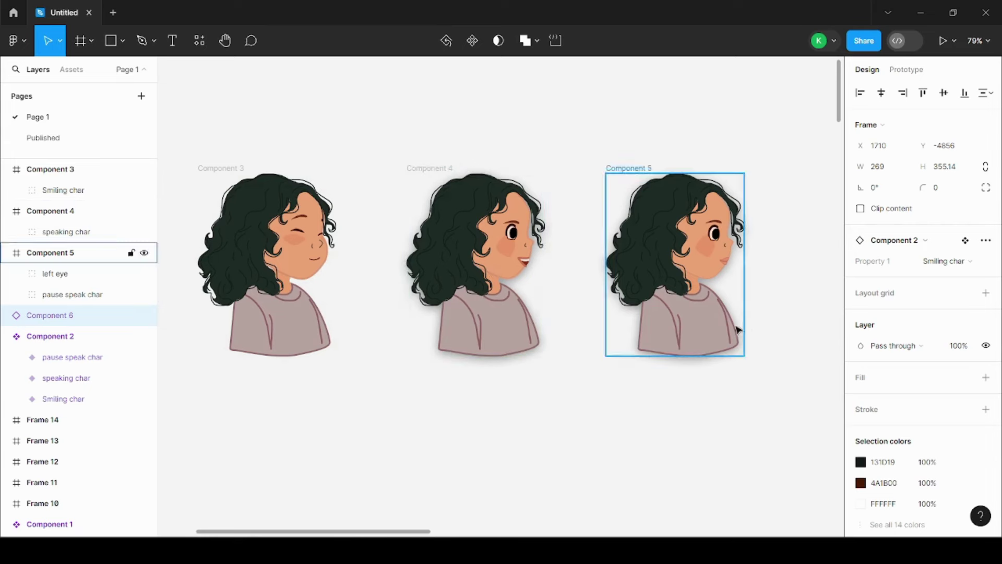
scroll(737, 329, right, 9)
scroll(761, 287, right, 3)
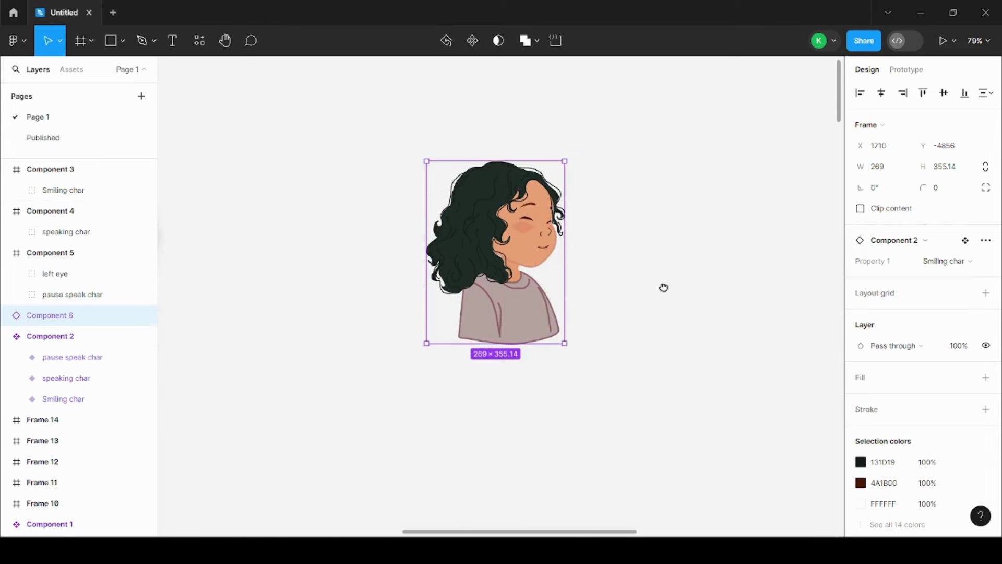
Select and deselect the Component 6 character instance a few times
click(673, 268)
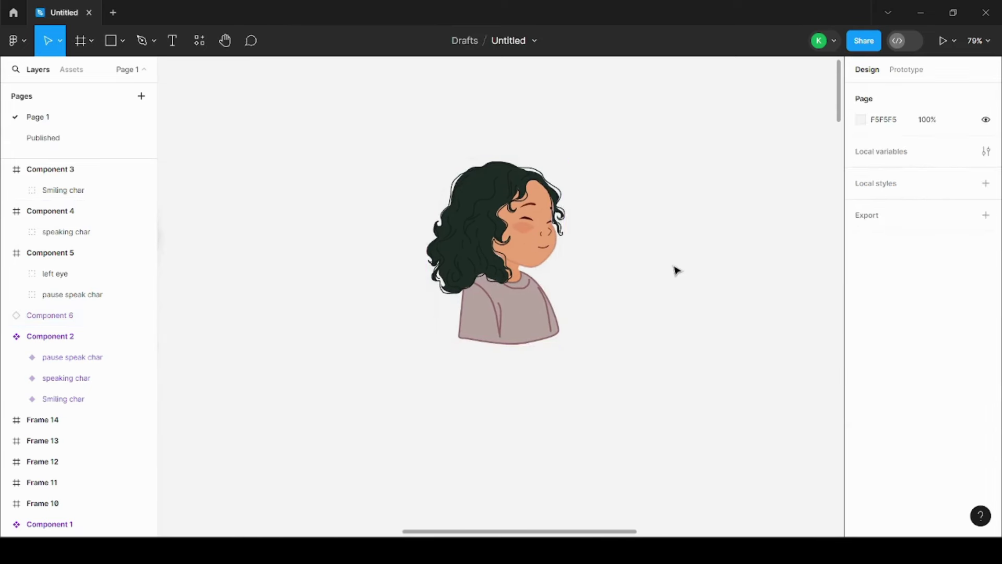
click(522, 223)
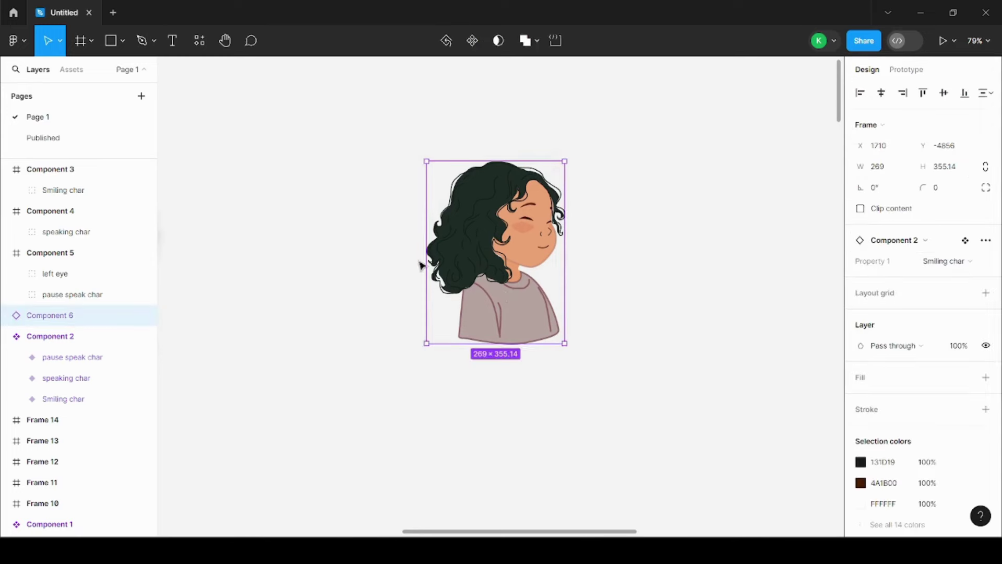
click(663, 258)
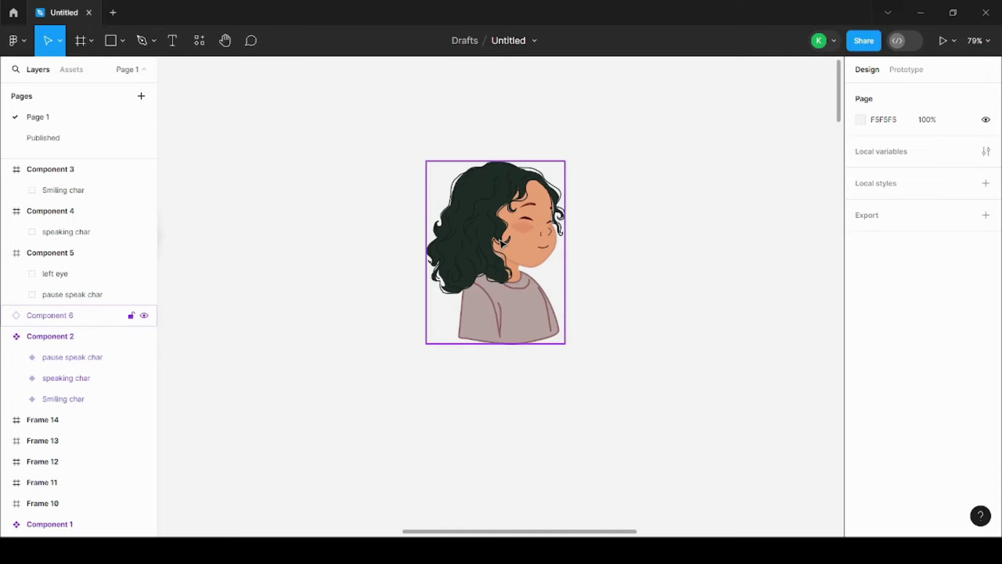
click(533, 246)
click(633, 241)
Check the instance's Property 1 variant list unchanged, then scroll left to Components 3–5
click(554, 217)
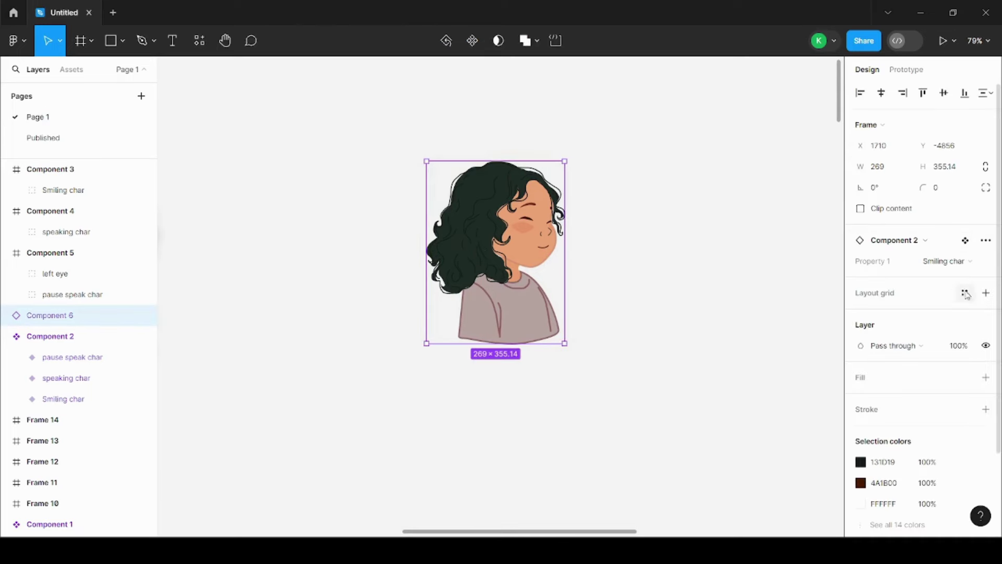
click(960, 261)
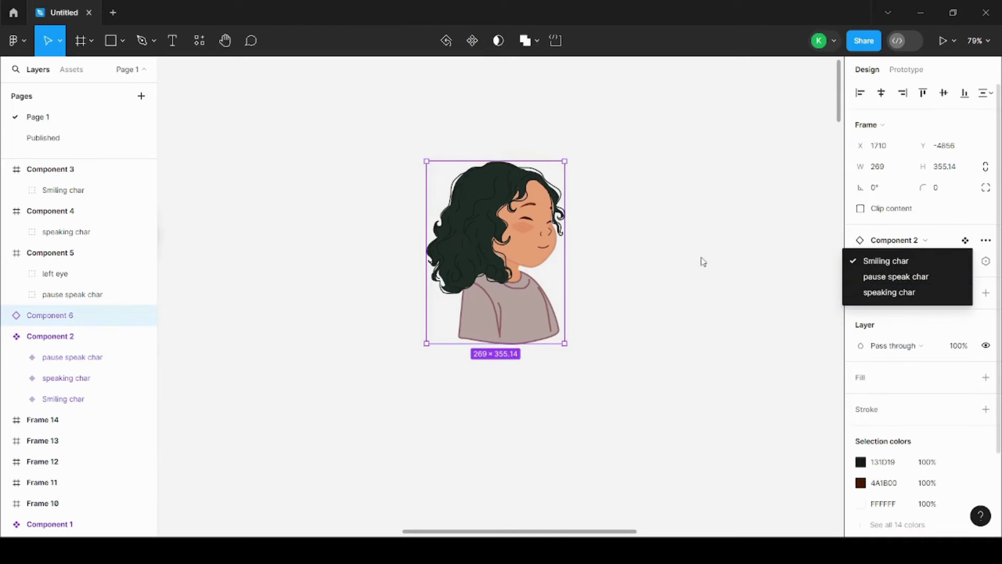
key(Escape)
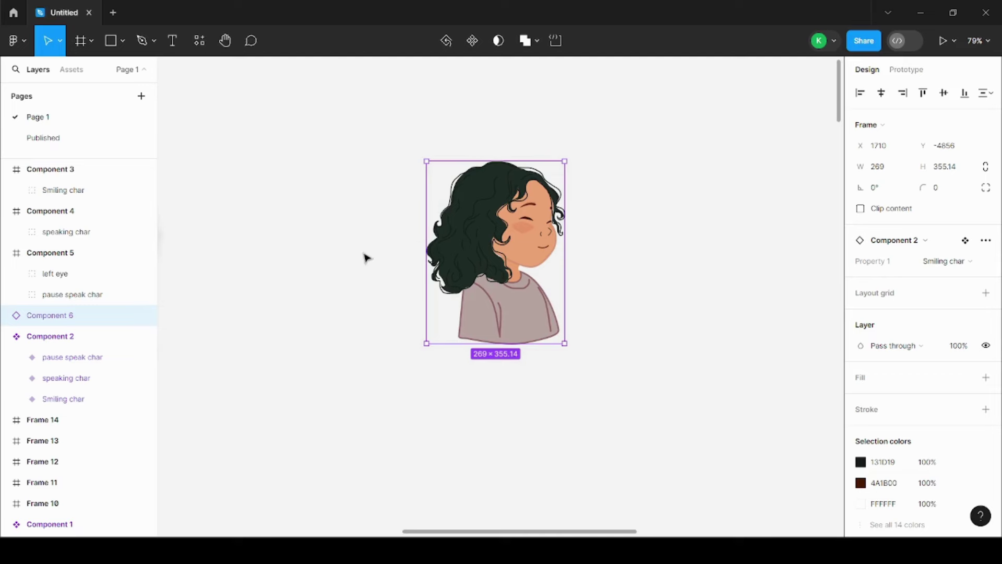
scroll(396, 253, left, 10)
scroll(496, 249, left, 5)
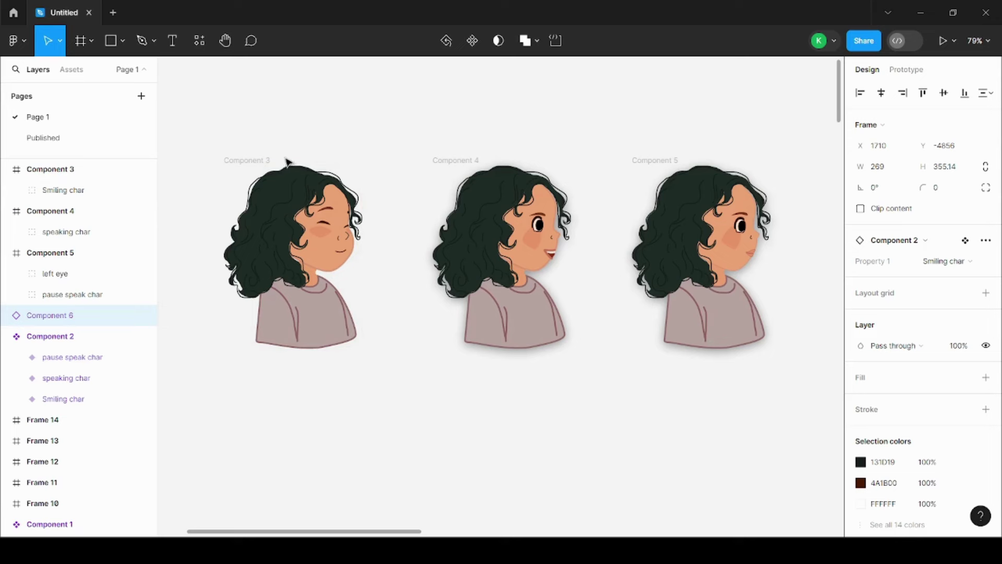
Select Components 3, 4 and 5, then narrow to the Smiling char group in Component 3
click(245, 172)
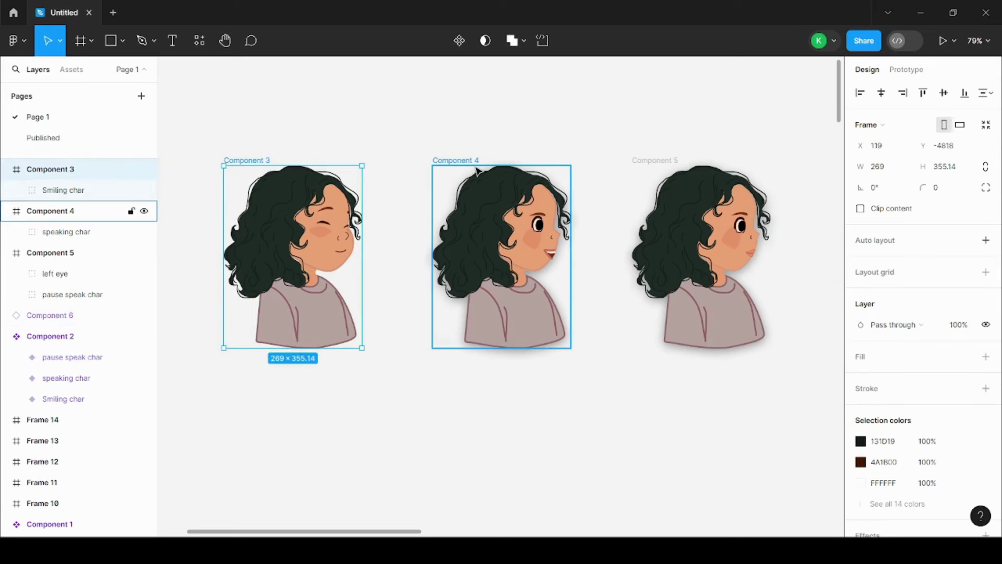
click(513, 245)
click(724, 260)
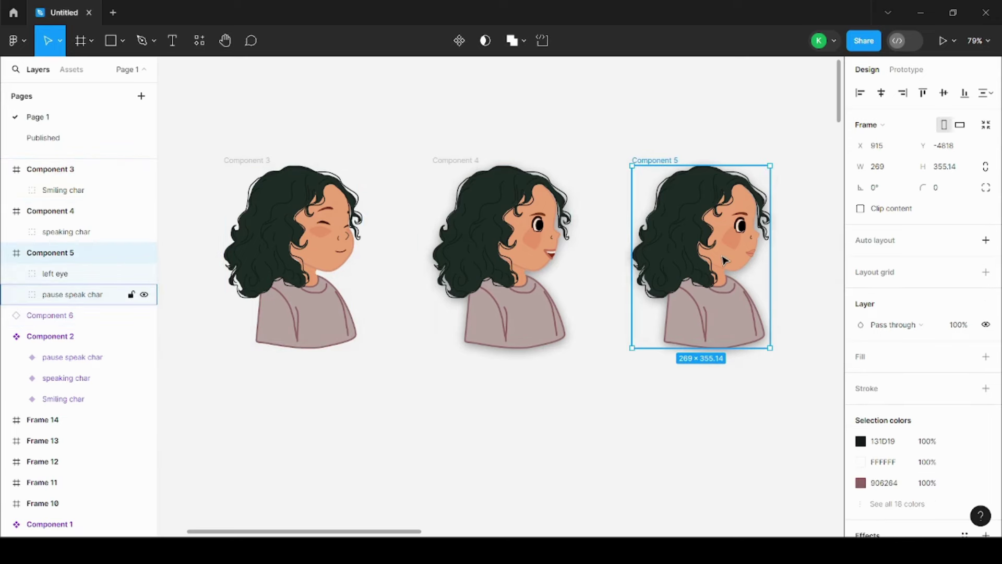
click(364, 130)
click(256, 164)
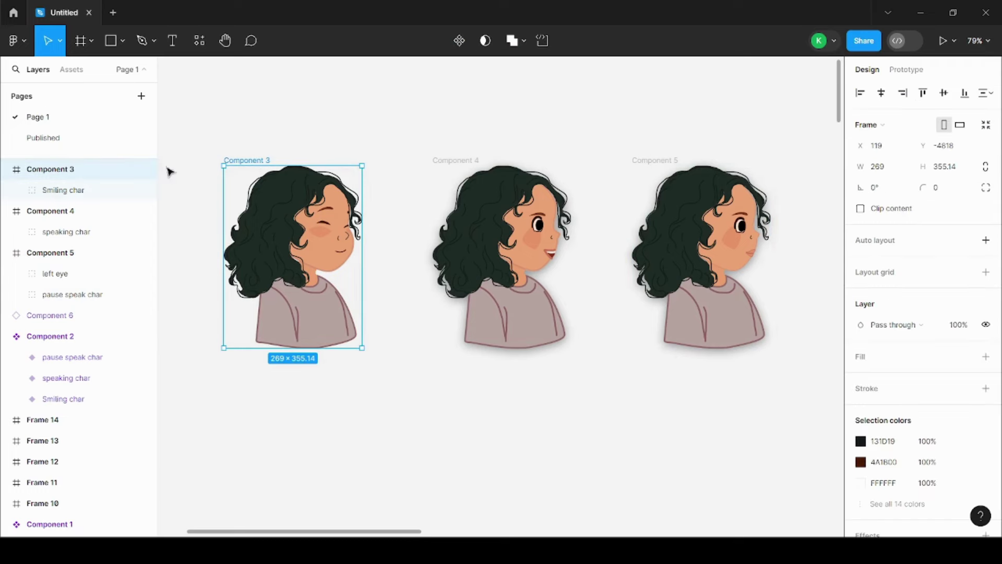
click(105, 190)
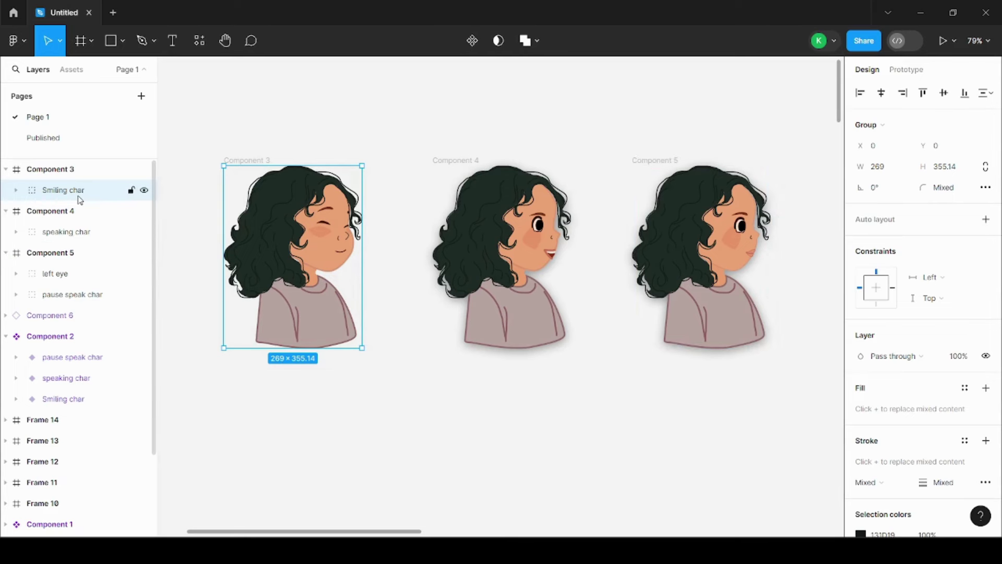
Delete the Smiling char group from Component 3, then undo back to the unframed characters
key(Delete)
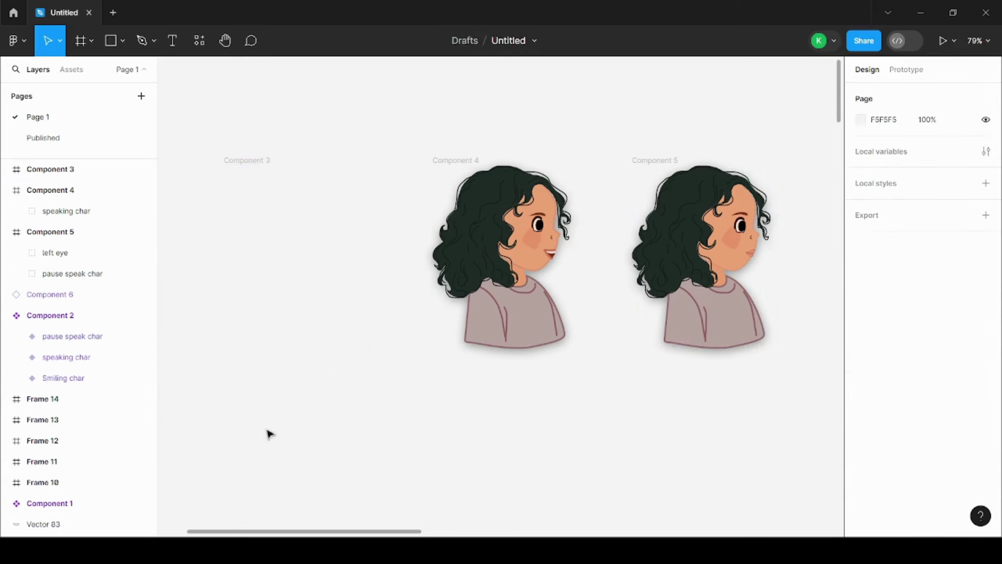
ctrl+scroll(266, 431, down, 5)
key(ctrl+z)
key(ctrl+z)
key(ctrl+z)
key(ctrl+z)
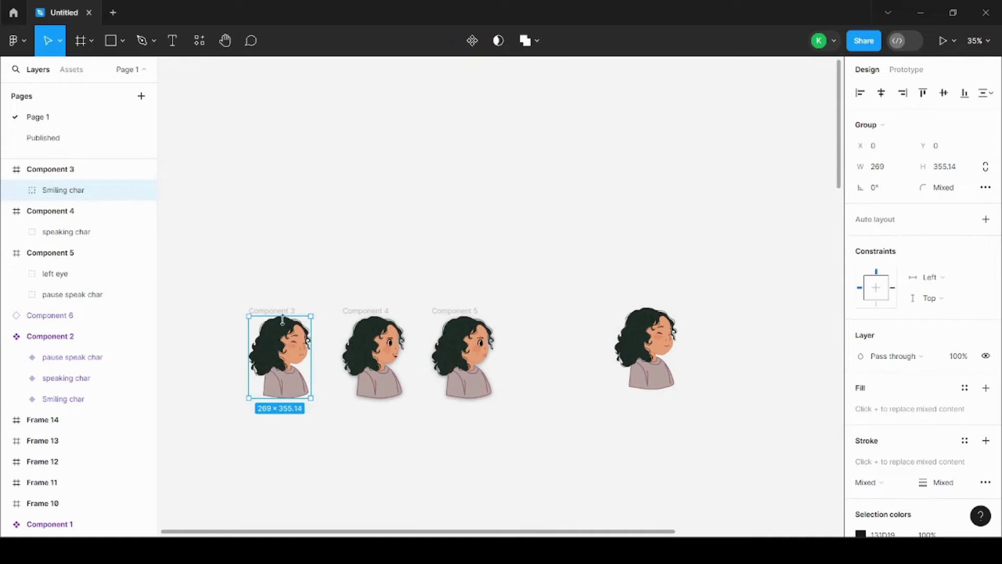
scroll(279, 247, up, 3)
Wrap the smiling, speaking and pausing characters each in its own frame: Frame 15, 16 and 17
click(280, 247)
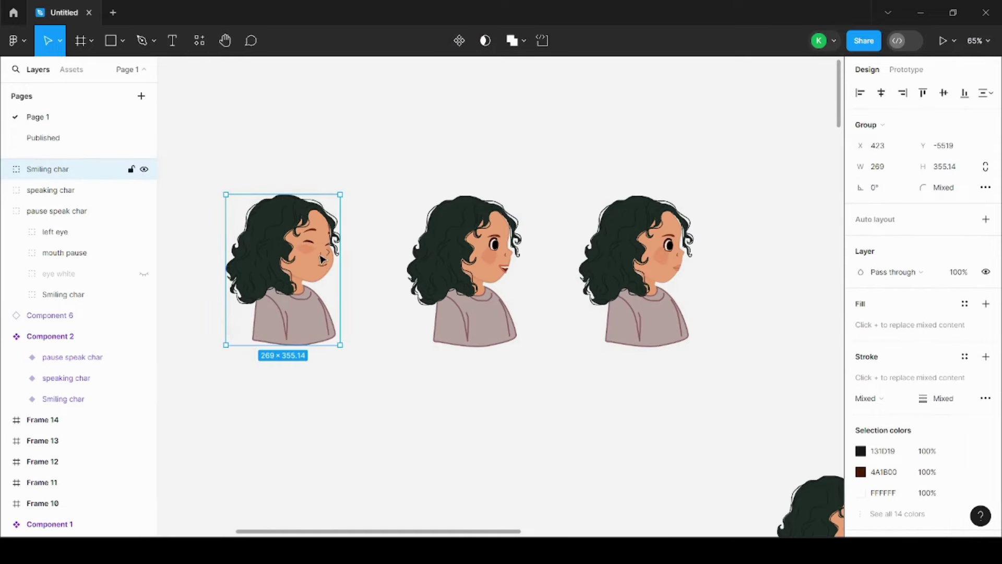
right_click(285, 279)
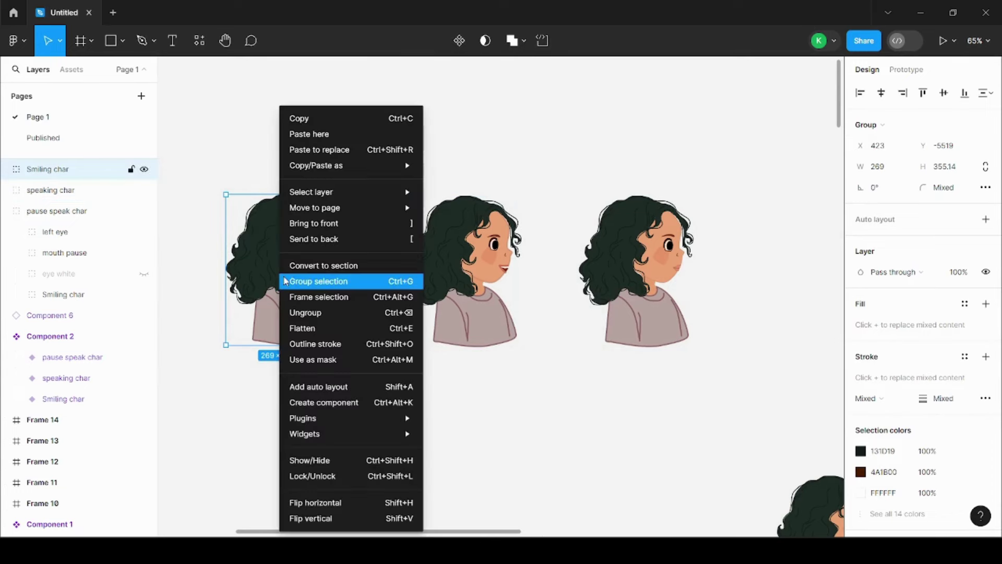
click(332, 301)
click(470, 271)
right_click(486, 276)
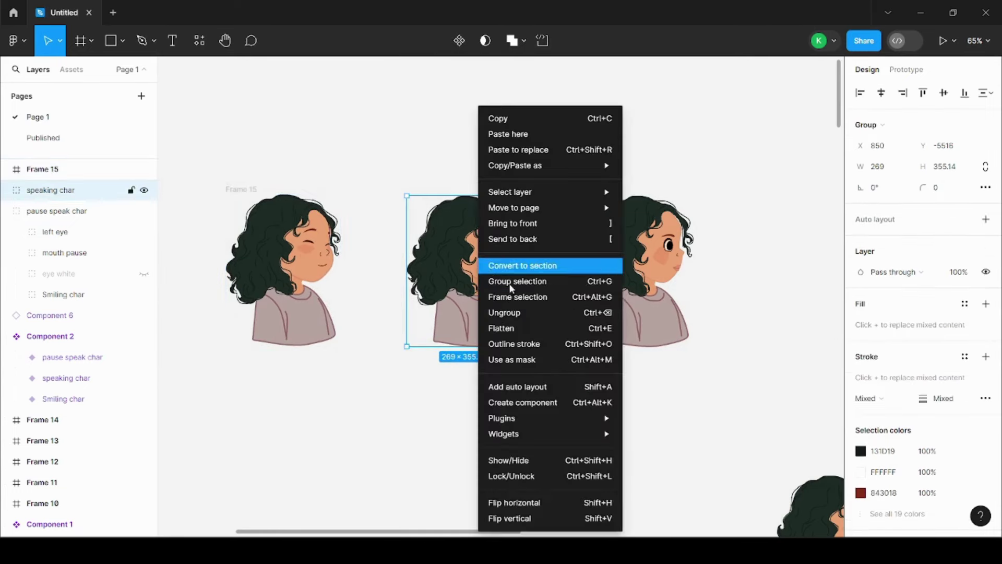
click(517, 297)
click(620, 258)
right_click(636, 274)
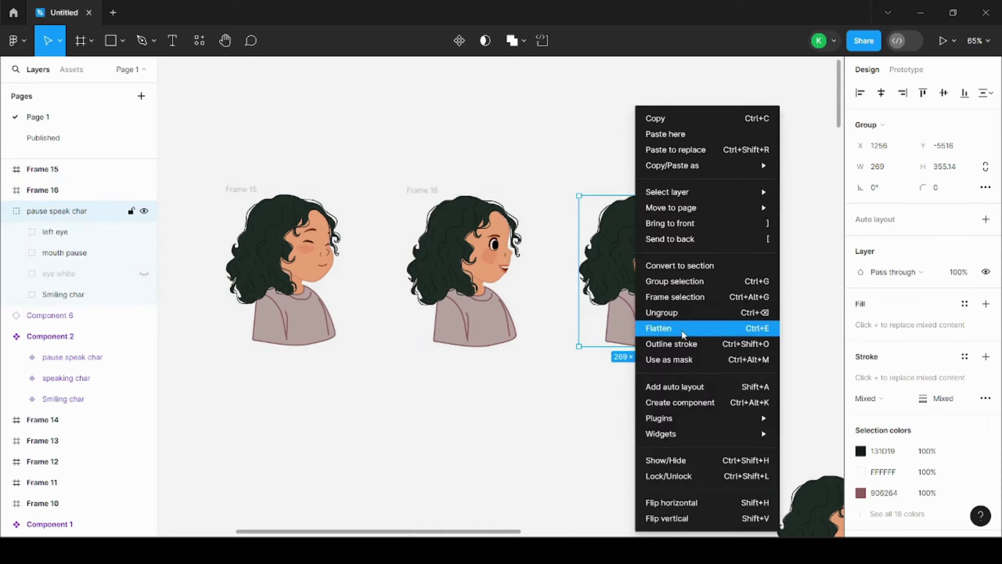
click(678, 297)
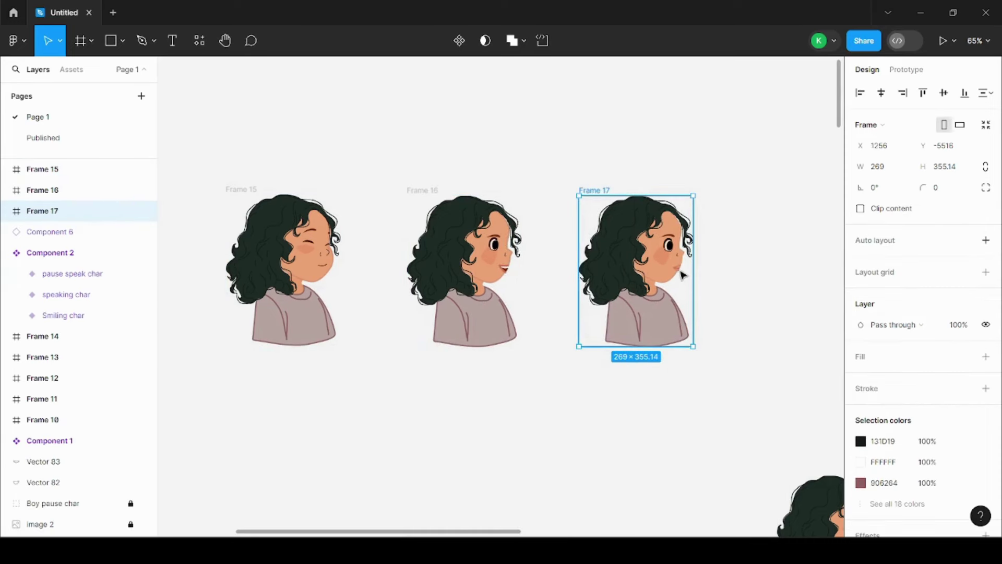
scroll(392, 219, up, 2)
scroll(427, 253, down, 2)
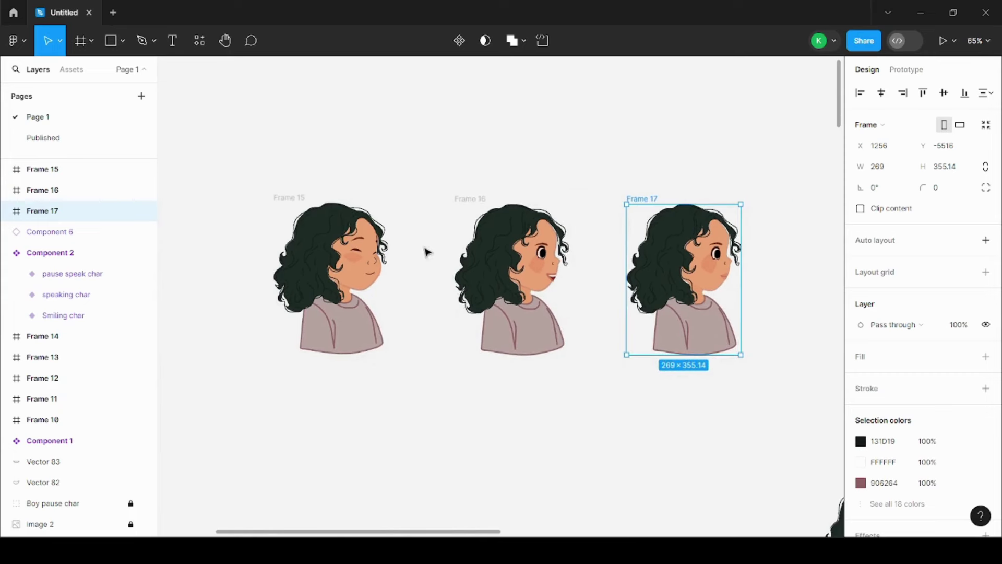
scroll(678, 242, up, 1)
click(272, 196)
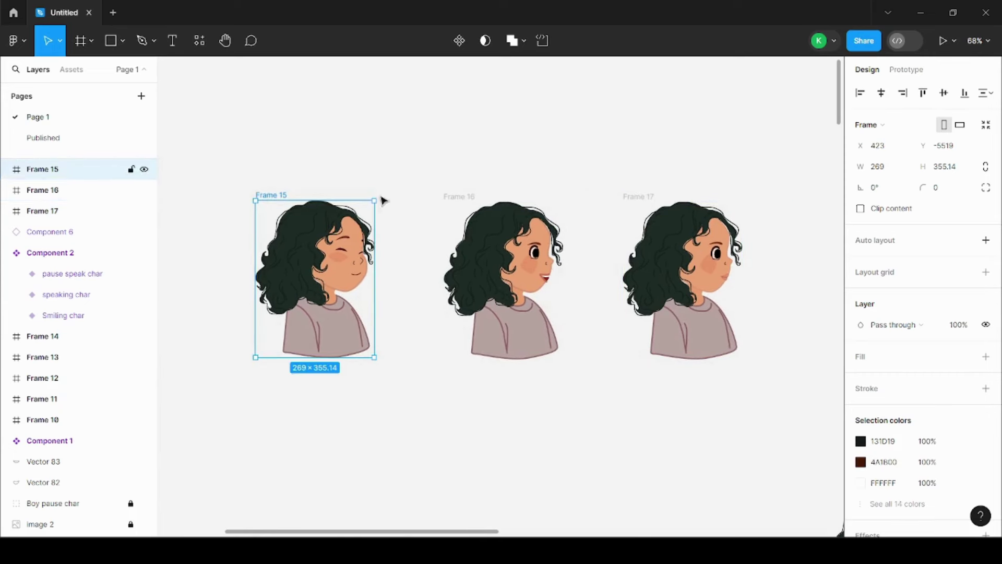
Rename Frame 15, 16 and 17 to smily, speaky and pausy
click(455, 196)
click(631, 197)
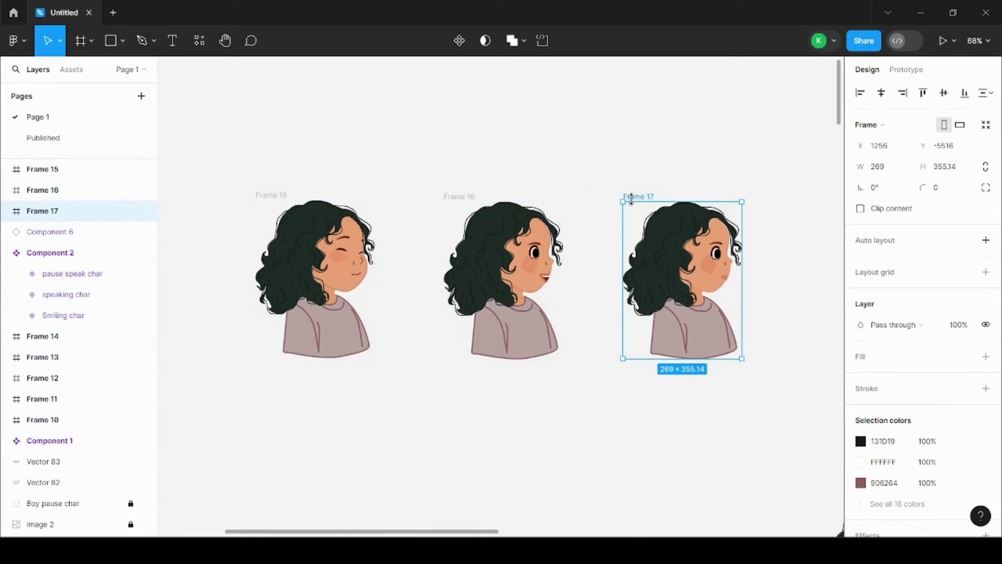
click(226, 212)
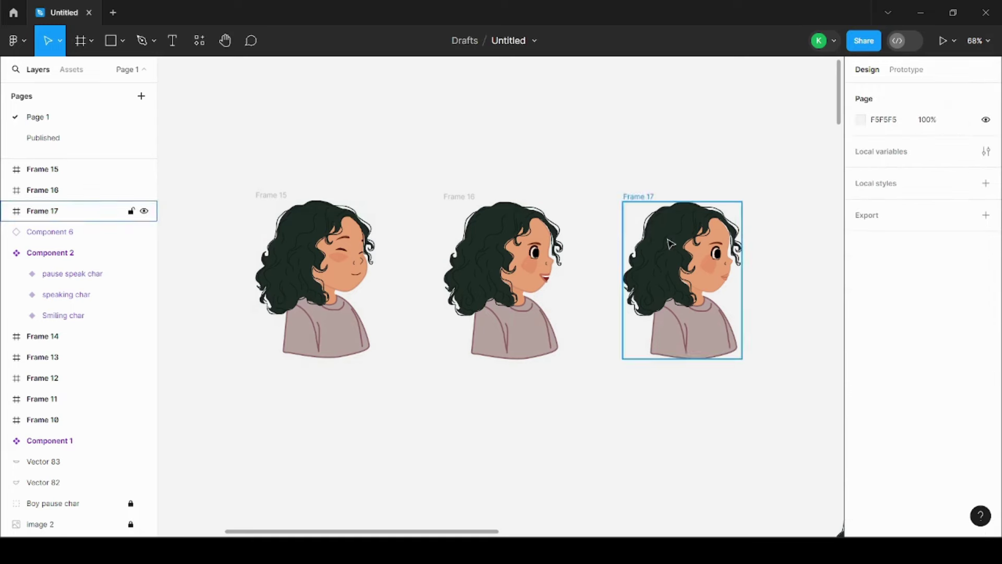
click(275, 197)
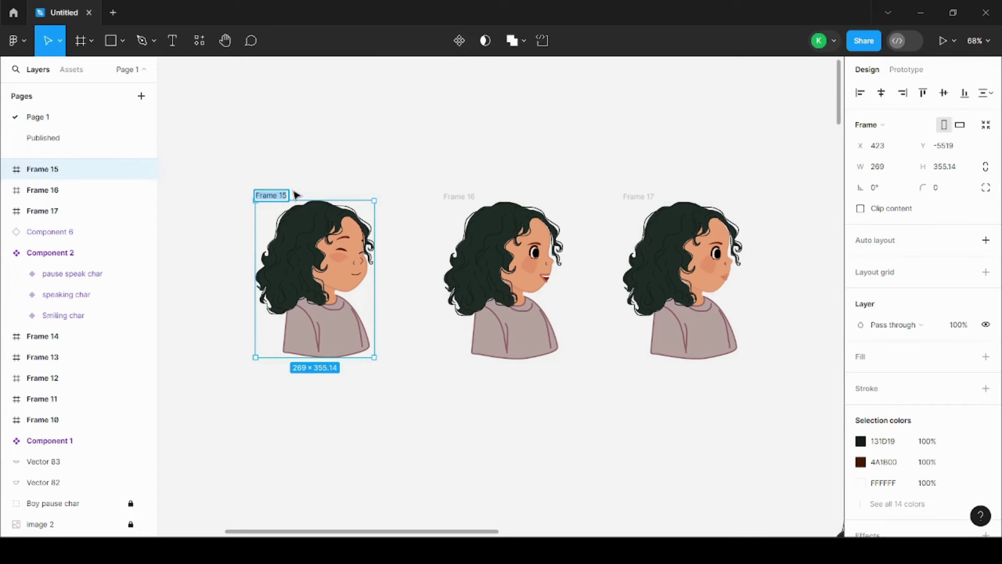
text(smily)
click(672, 167)
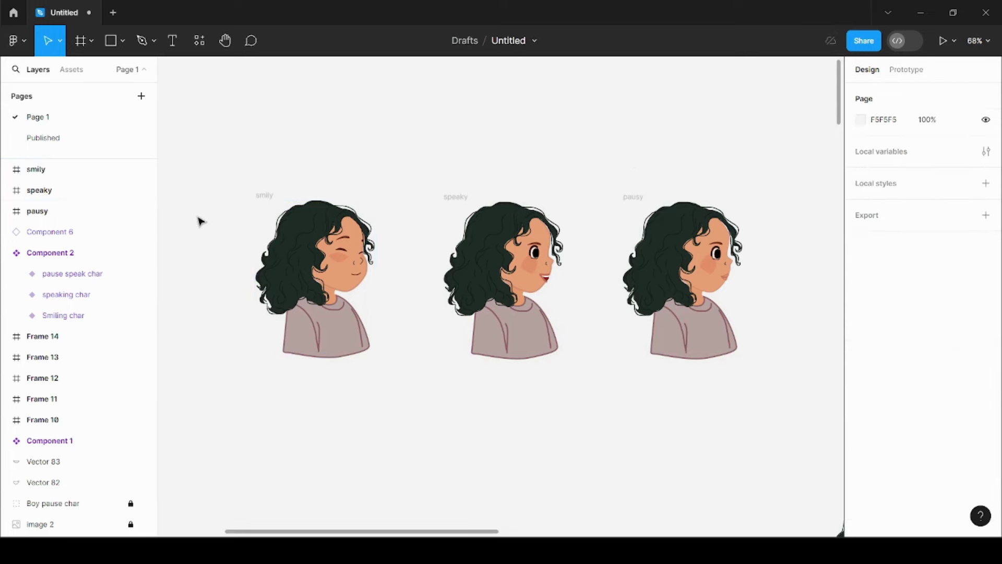
Check the smily, speaky and pausy frames, then marquee-select all three together
click(265, 197)
click(457, 198)
click(635, 198)
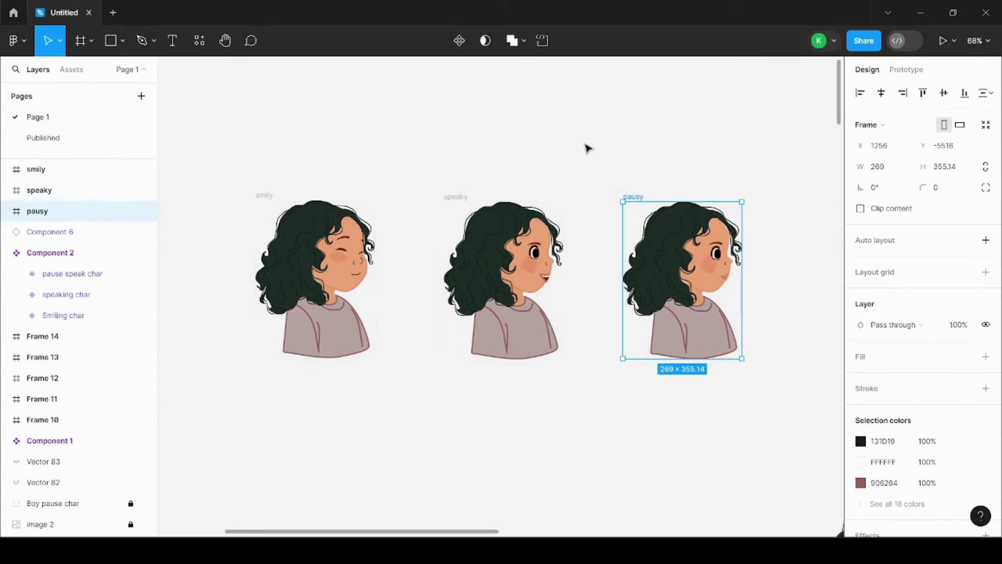
click(587, 148)
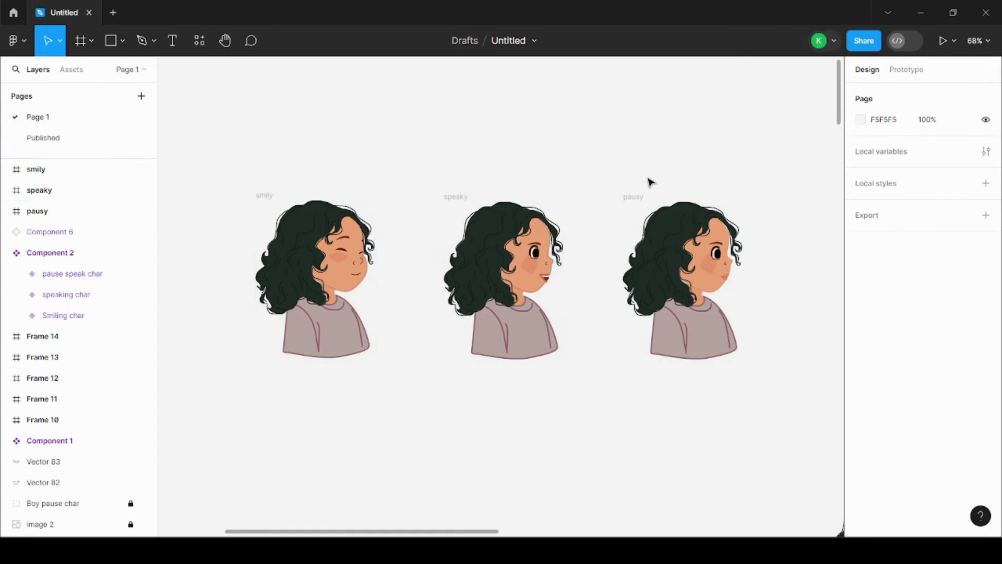
drag(781, 146, 203, 417)
Combine the three frames into component set Component 7, then check its smily, speaky and pausy variants
click(481, 40)
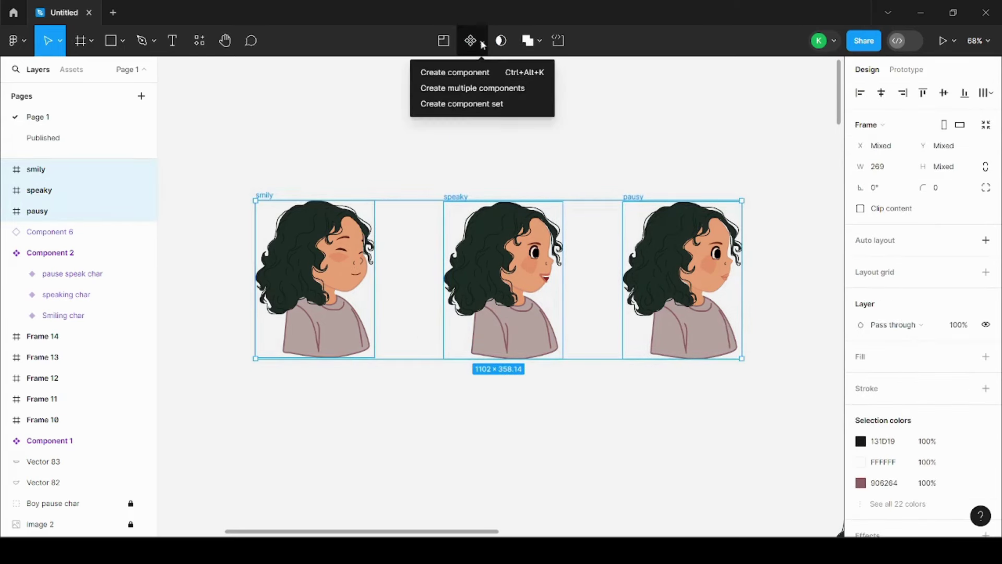
click(500, 110)
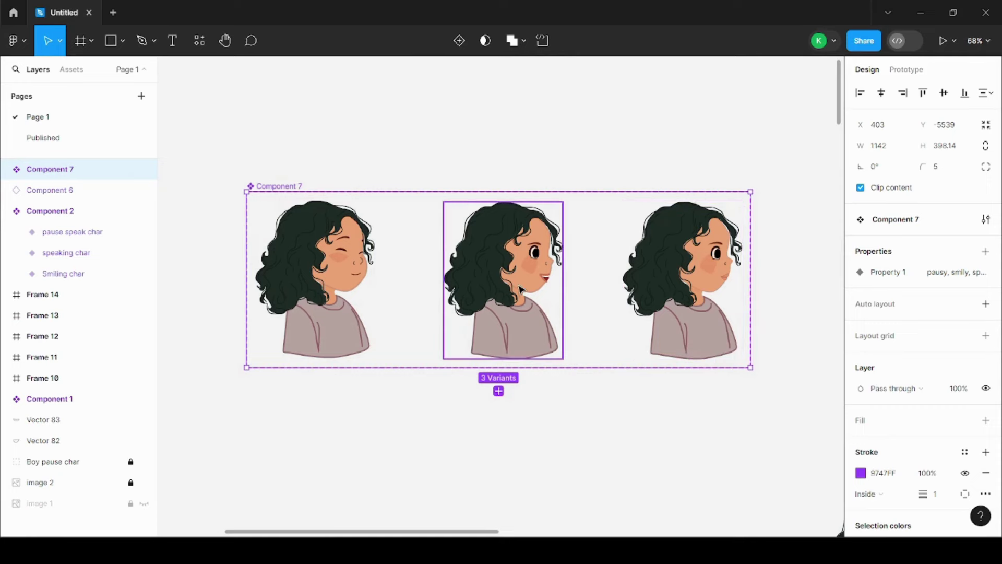
click(324, 221)
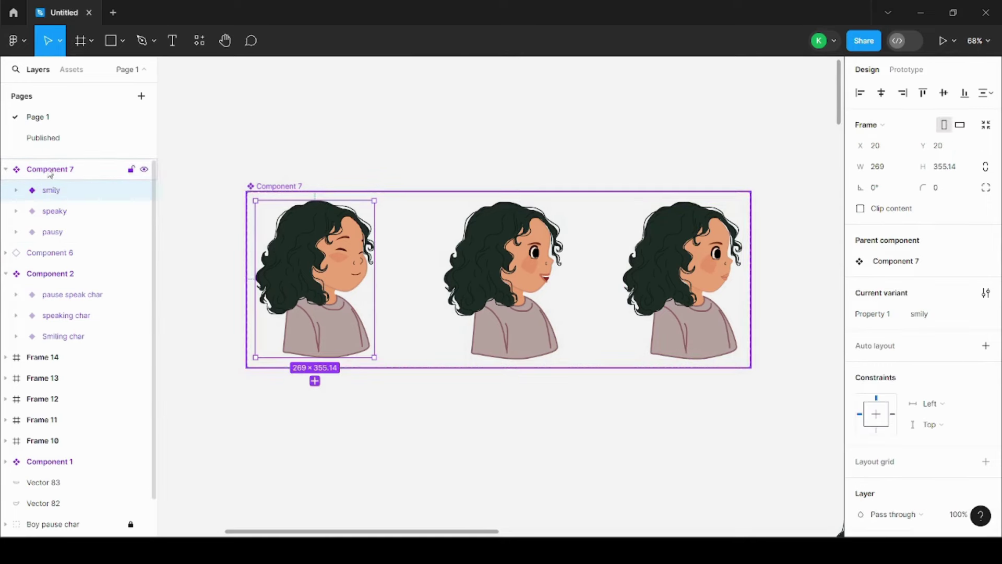
click(503, 267)
click(705, 266)
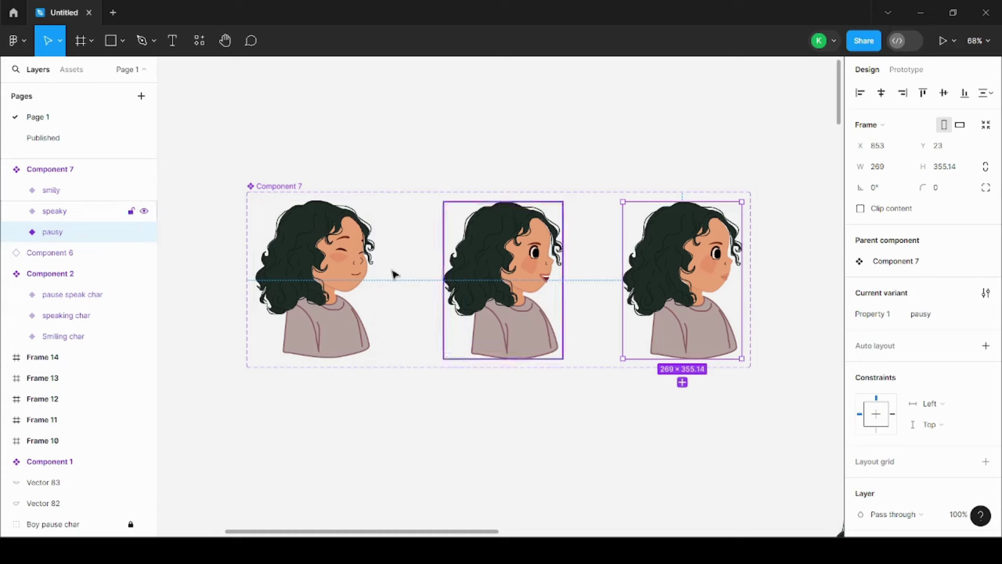
click(500, 142)
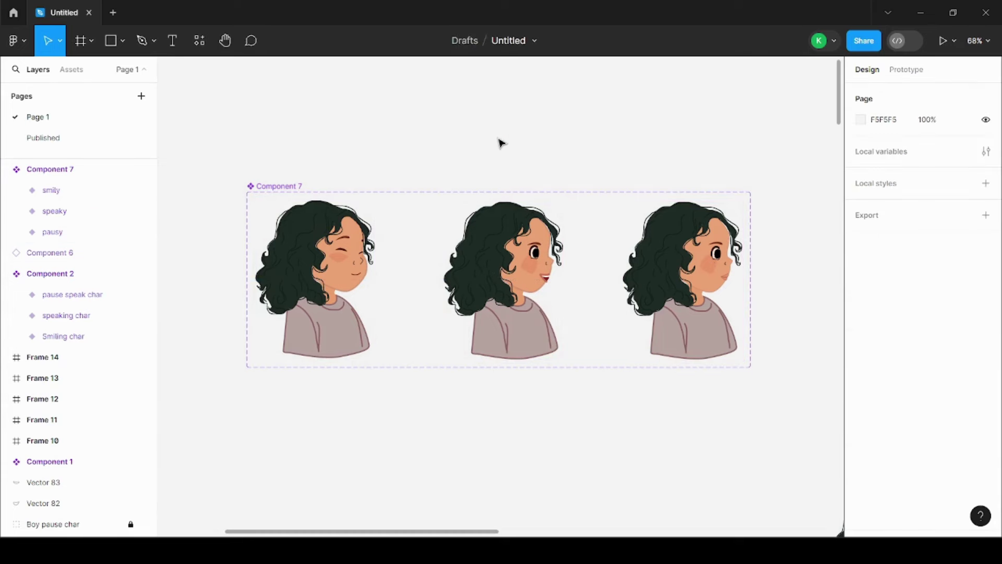
scroll(303, 471, down, 2)
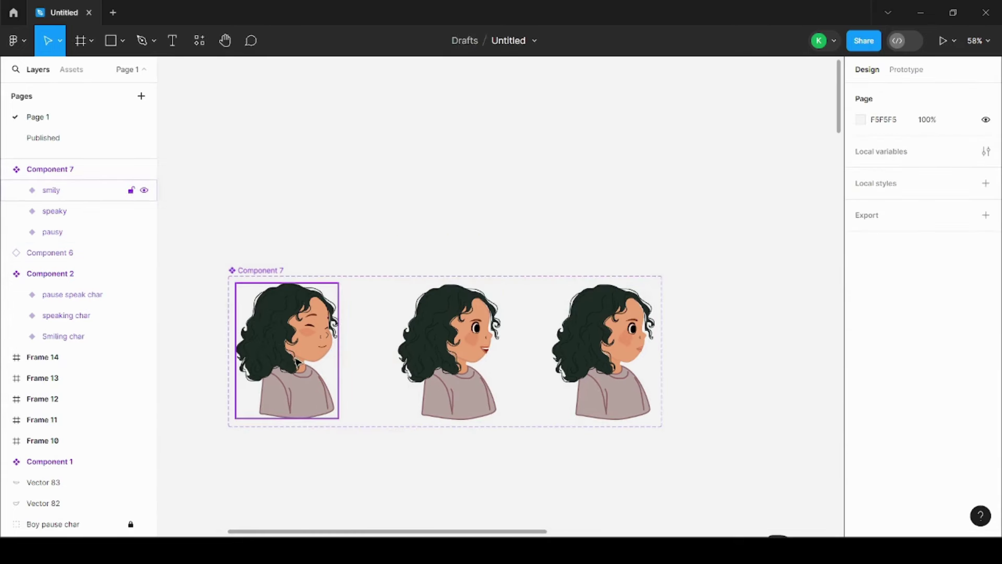
Pull a smily-variant instance, Component 8, out of the set and move it right to X 1276, Y -6087
click(297, 361)
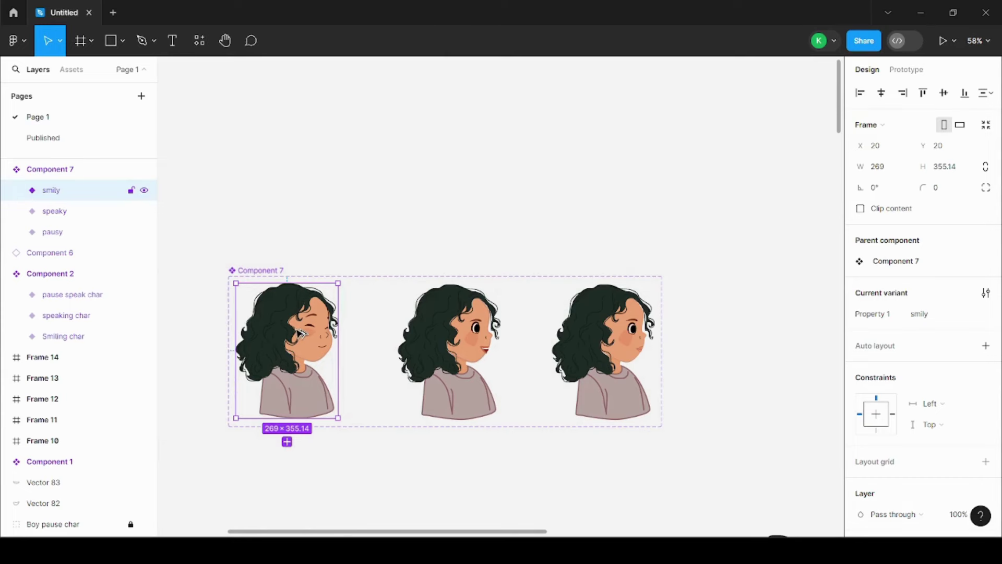
drag(301, 334, 495, 159)
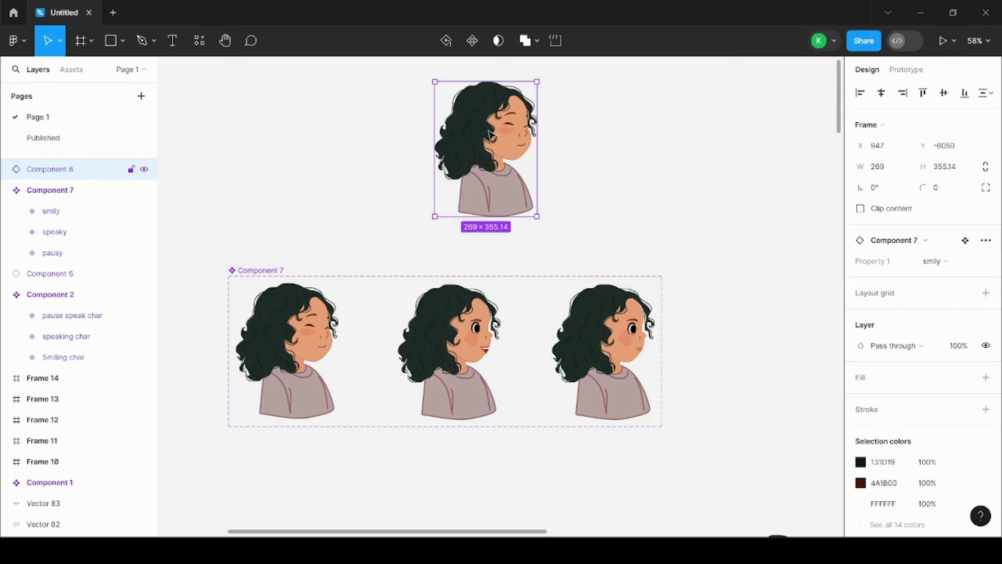
click(86, 211)
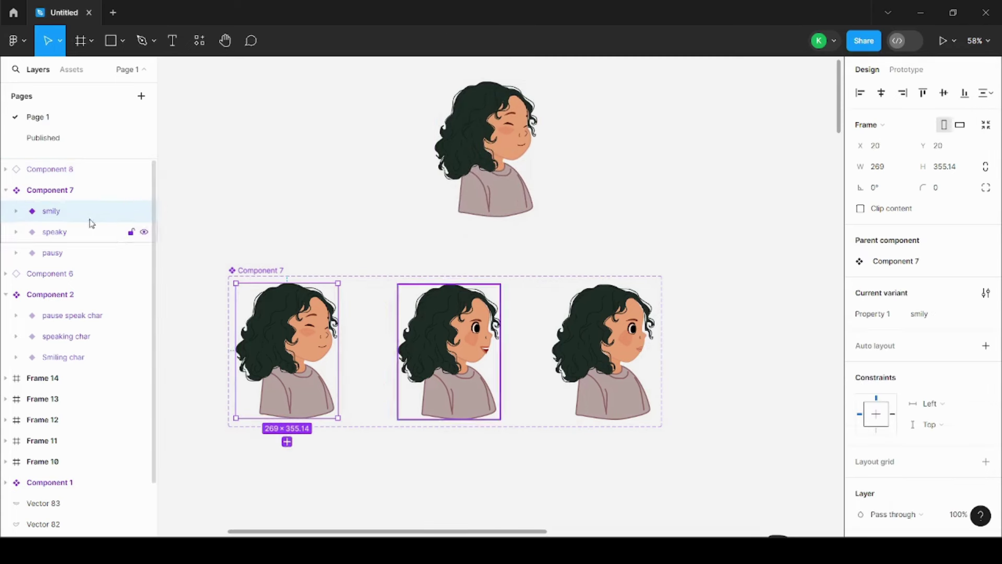
click(459, 172)
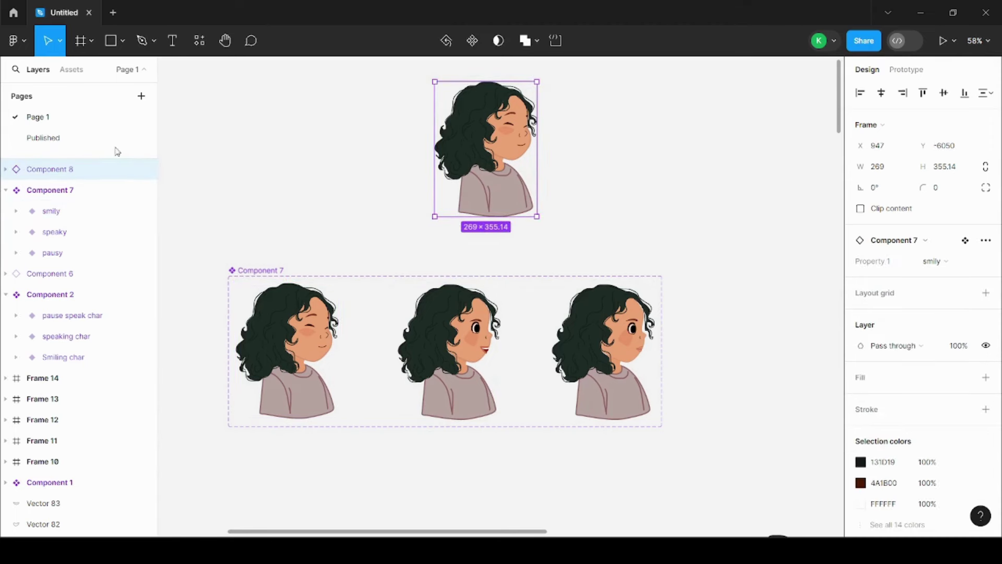
scroll(456, 193, up, 2)
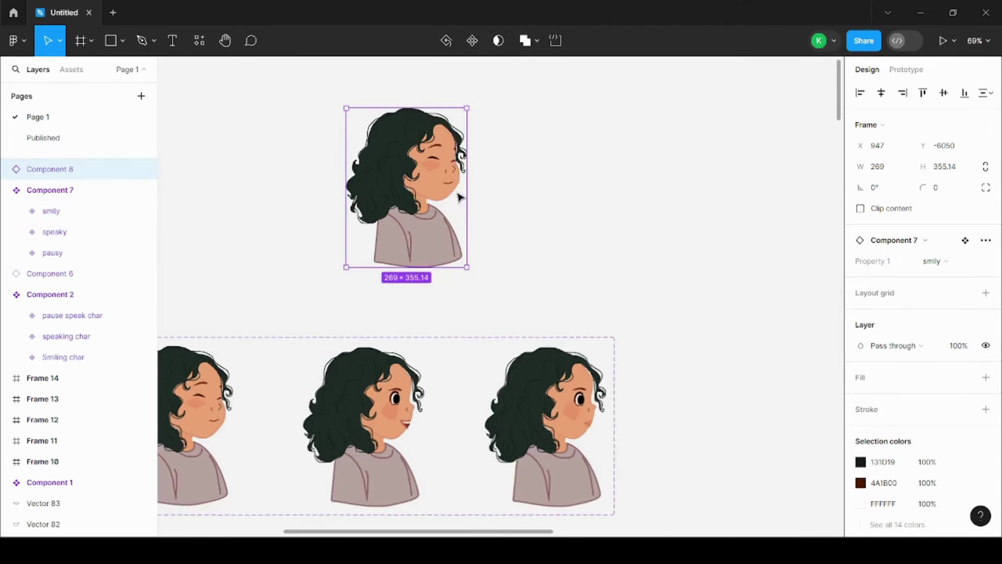
drag(454, 187, 595, 166)
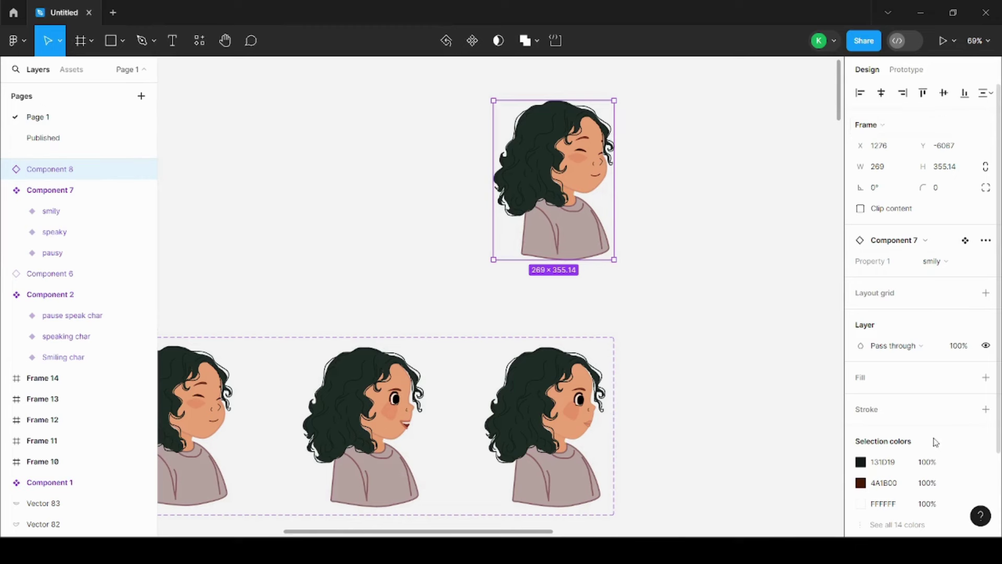
click(964, 261)
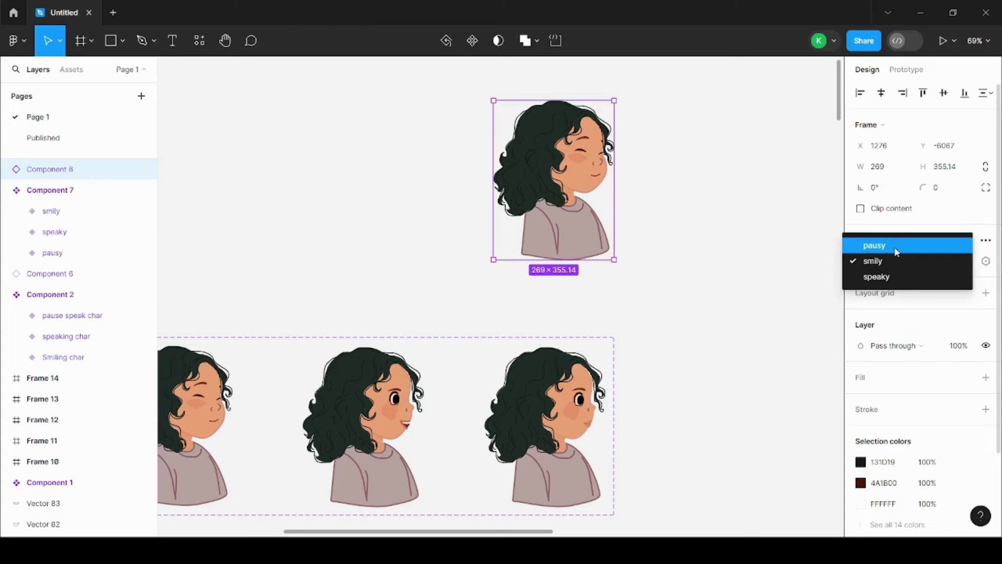
click(903, 282)
click(956, 262)
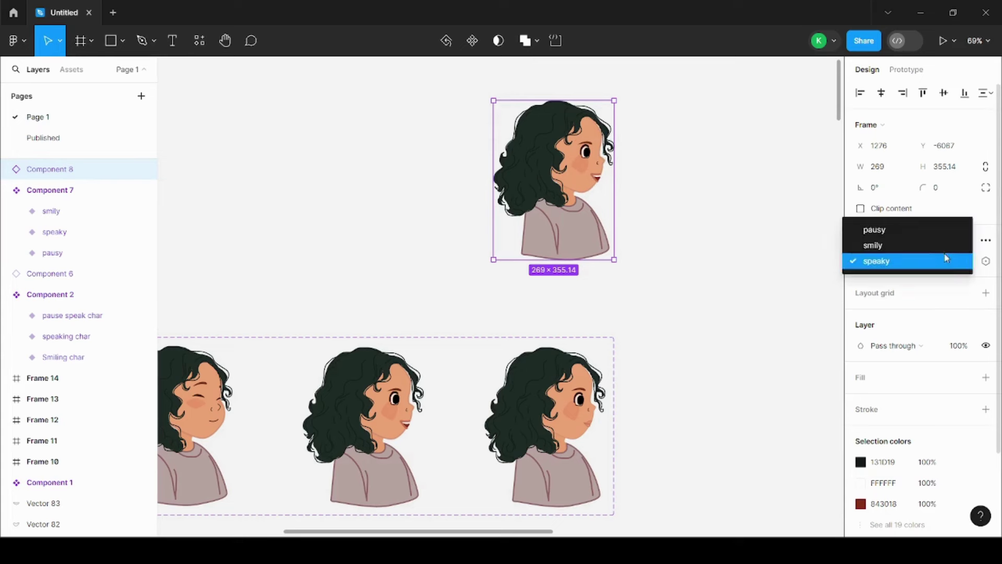
click(937, 235)
click(965, 266)
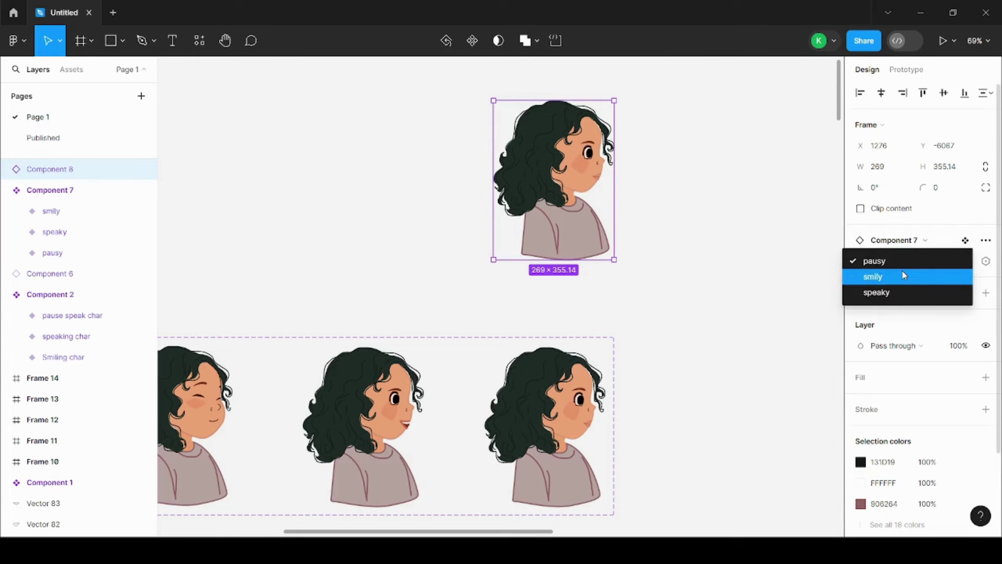
click(901, 275)
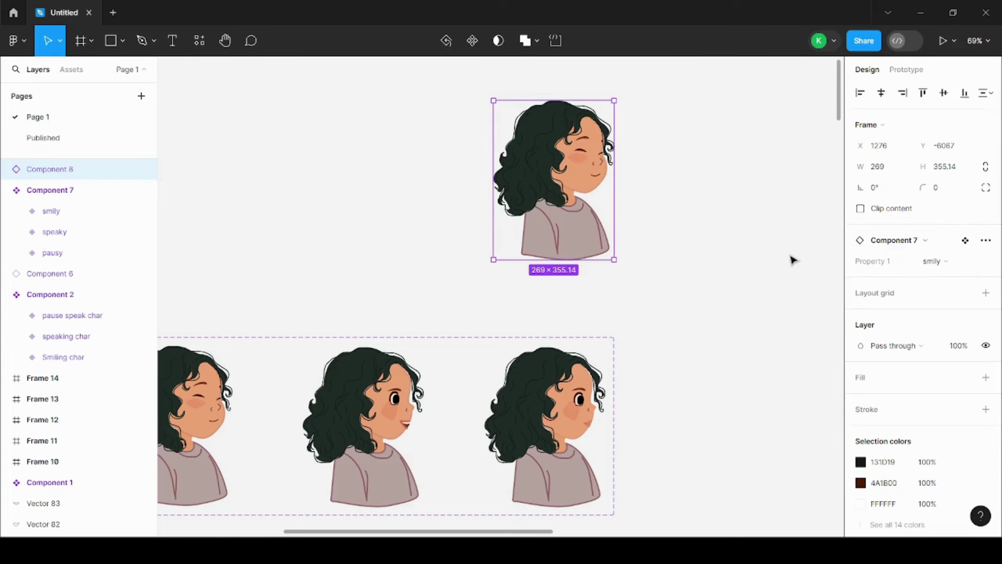
click(699, 235)
scroll(574, 261, down, 3)
Inspect the smily, speaky and pausy variants, including the smily variant's context menu
scroll(573, 321, up, 3)
scroll(438, 316, down, 1)
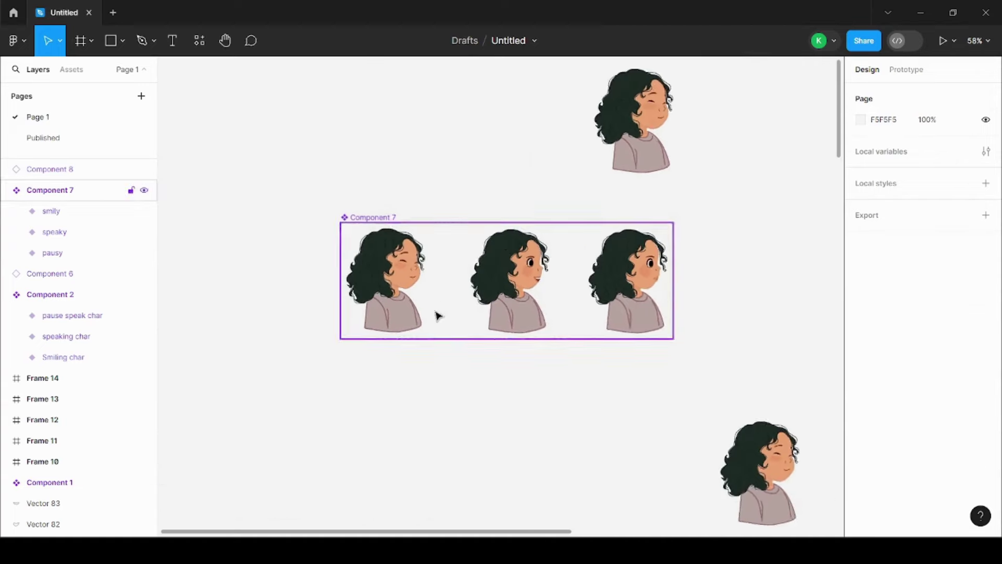
scroll(511, 251, up, 2)
scroll(424, 303, down, 2)
scroll(440, 290, up, 2)
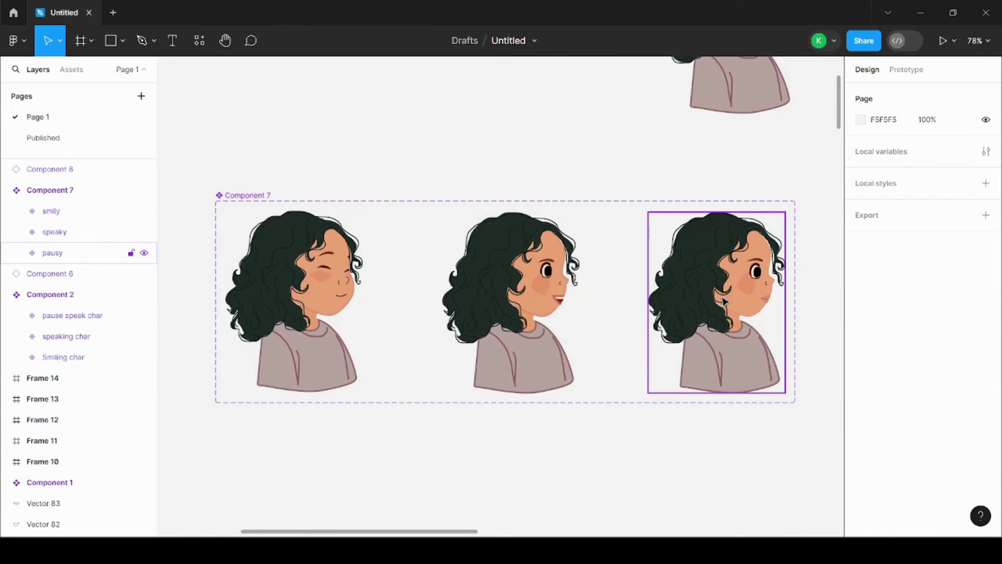
click(312, 276)
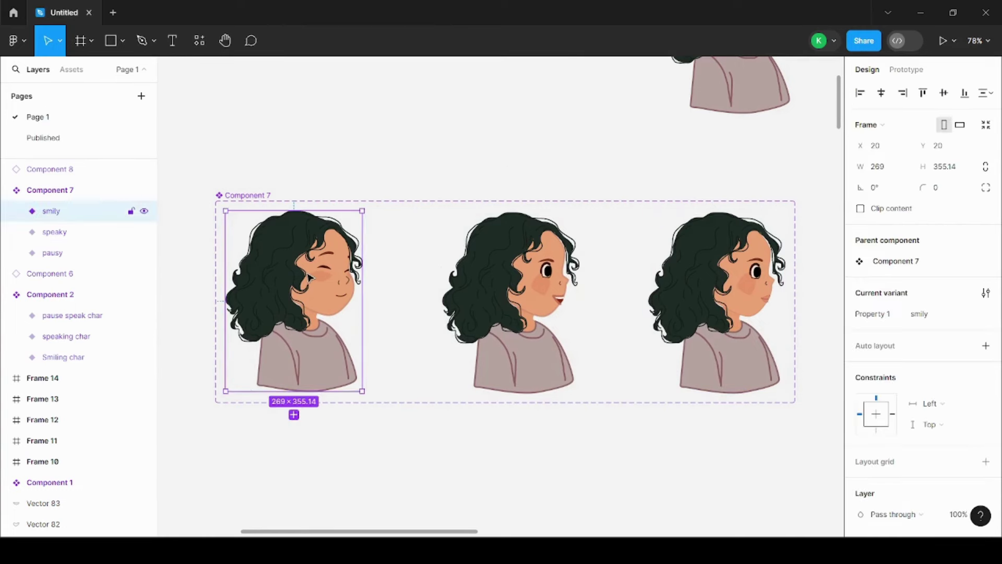
click(472, 273)
click(669, 282)
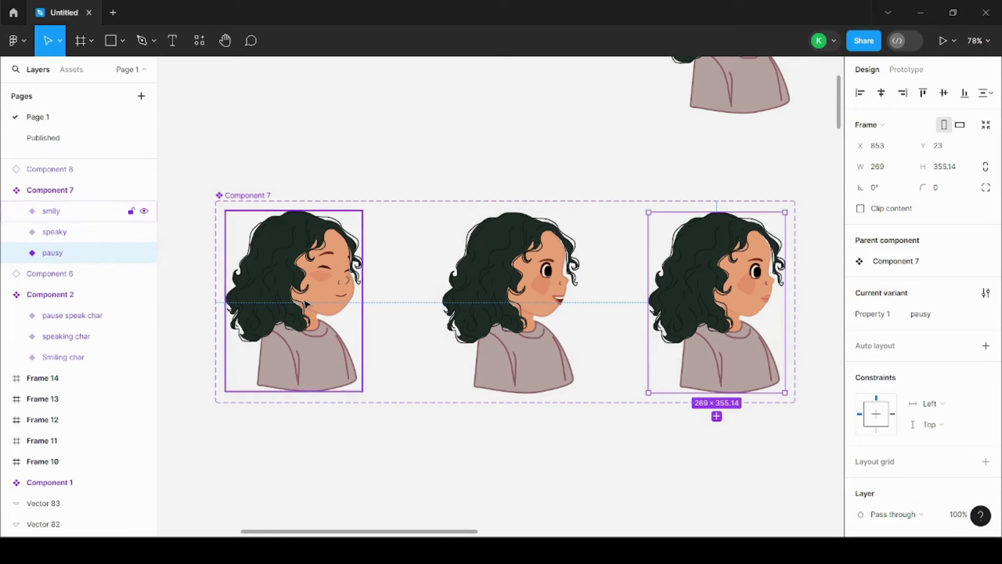
right_click(300, 185)
click(552, 448)
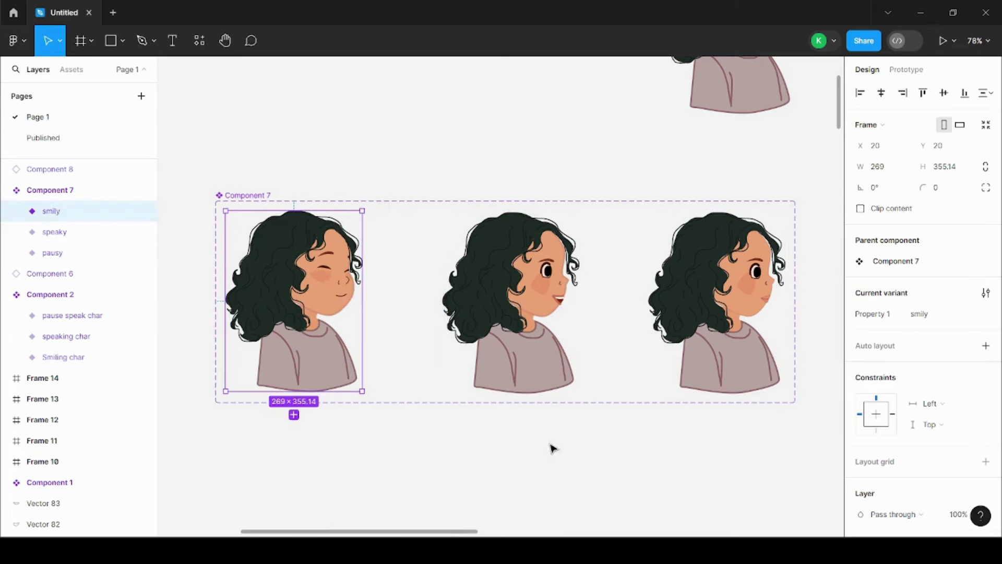
click(350, 181)
Marquee-select the whole Component 7 set, then smily with speaky, and end on the smily variant
click(324, 283)
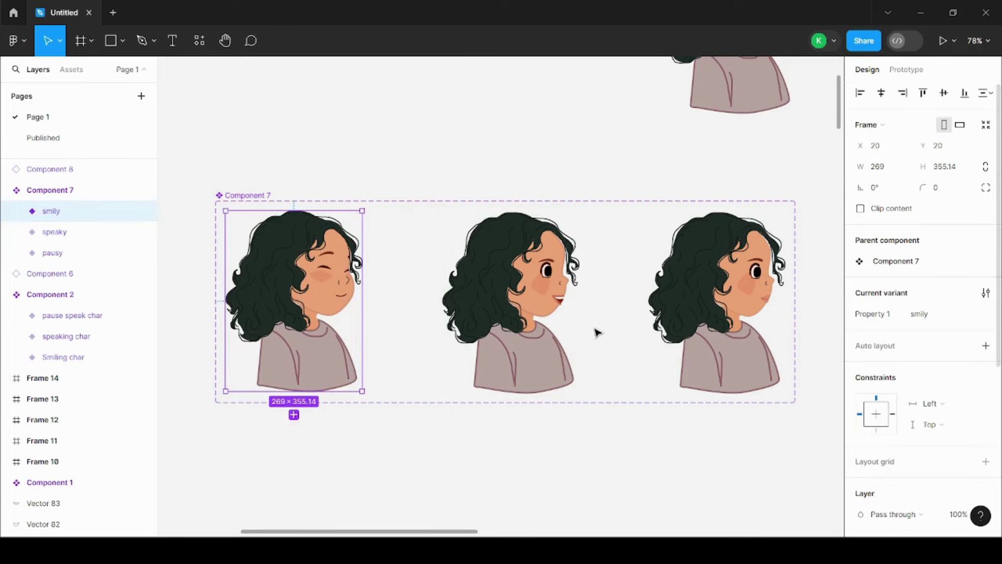
click(368, 99)
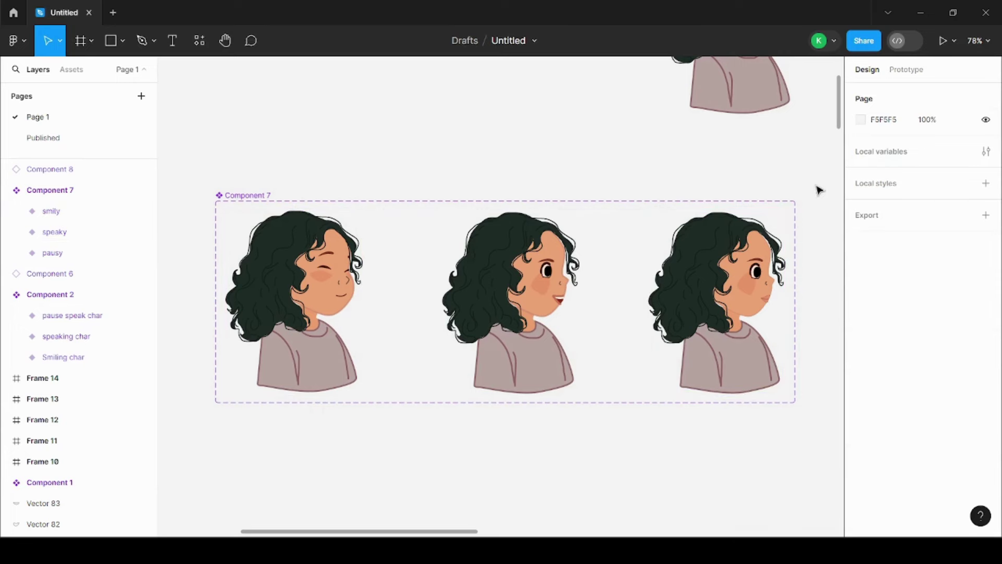
drag(818, 190, 216, 450)
click(292, 442)
drag(502, 127, 191, 417)
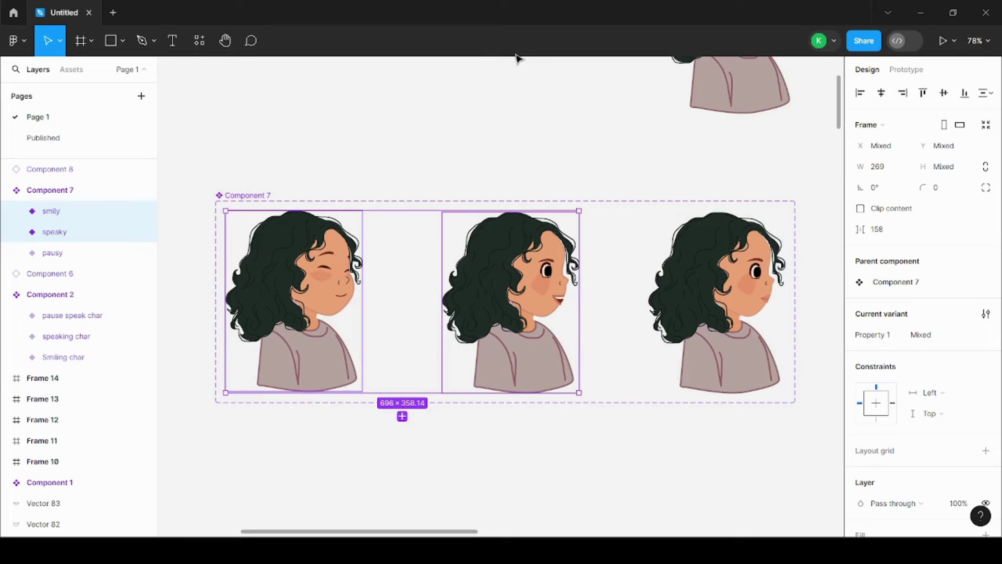
click(554, 162)
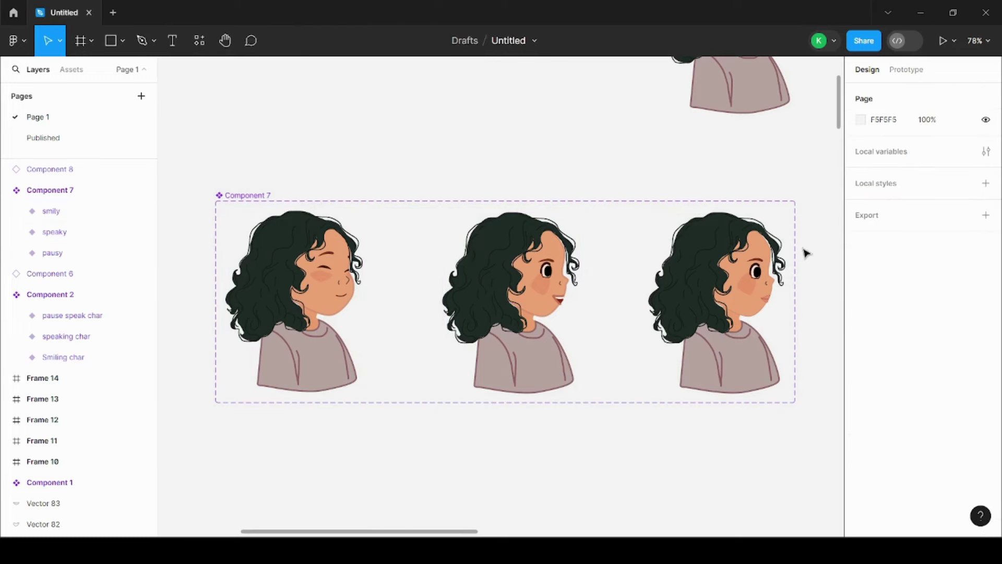
click(307, 335)
drag(308, 334, 517, 134)
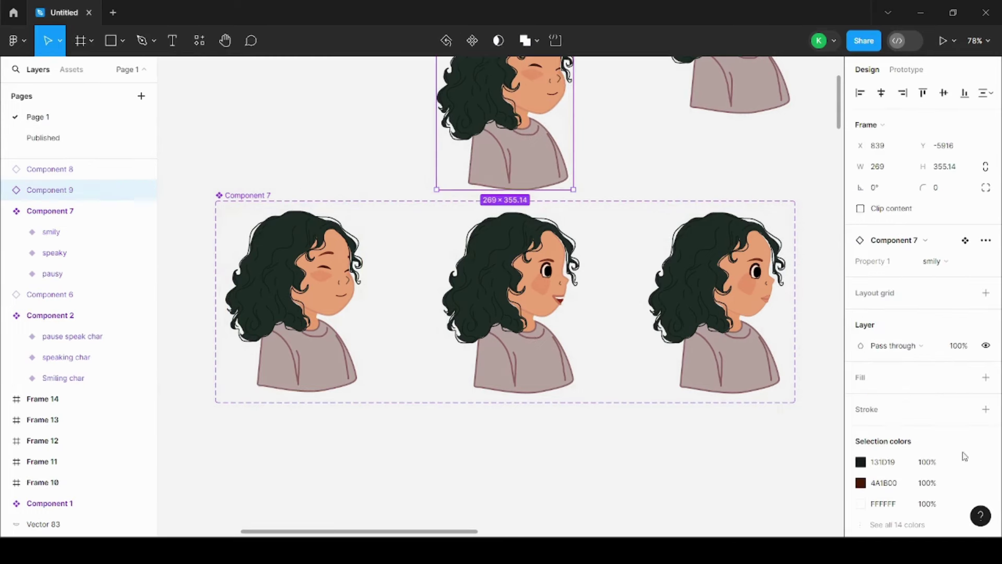
click(939, 261)
key(Escape)
scroll(418, 380, down, 3)
scroll(403, 368, up, 3)
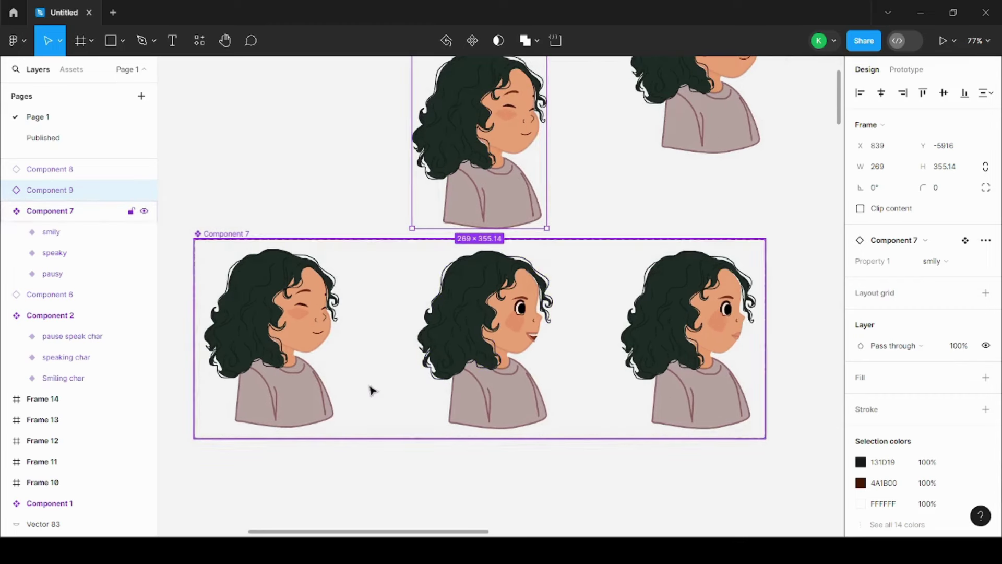
scroll(408, 372, down, 3)
click(586, 236)
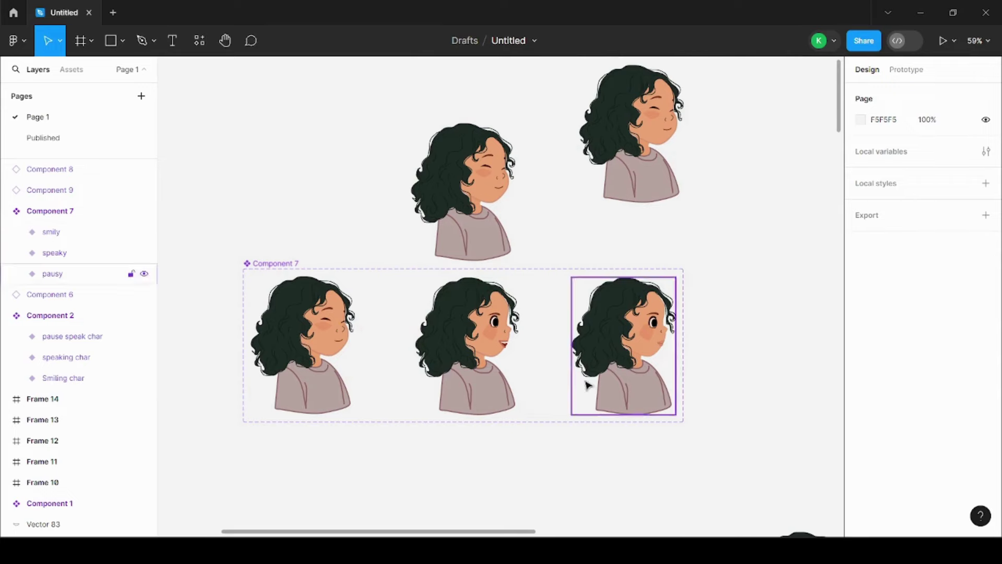
scroll(521, 320, up, 3)
scroll(431, 381, down, 3)
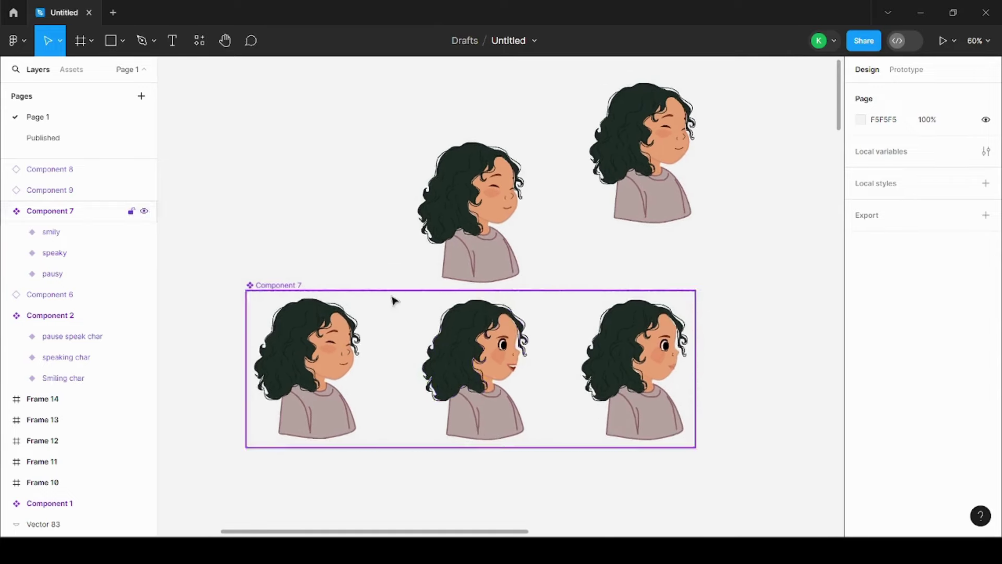
scroll(385, 264, up, 2)
scroll(595, 256, up, 1)
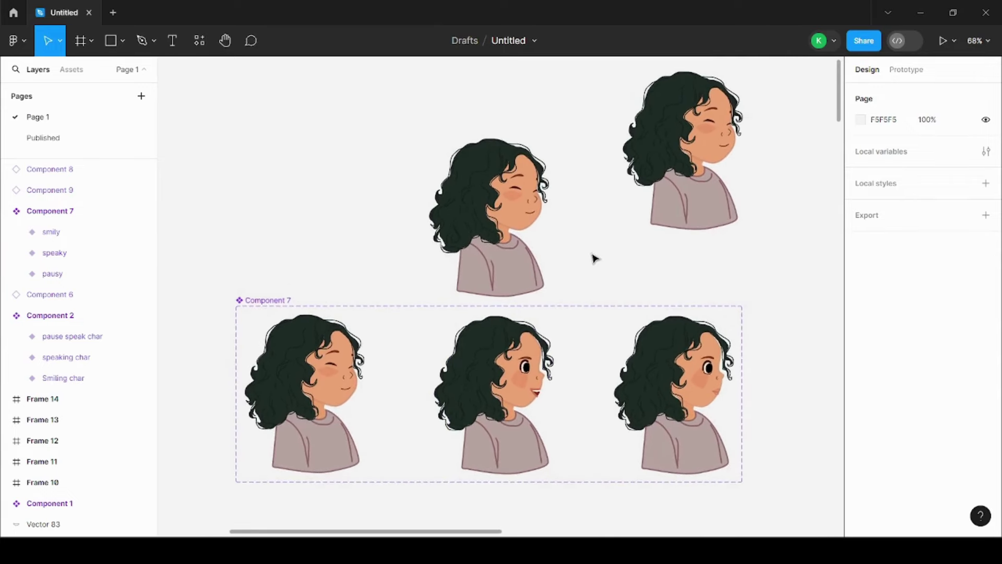